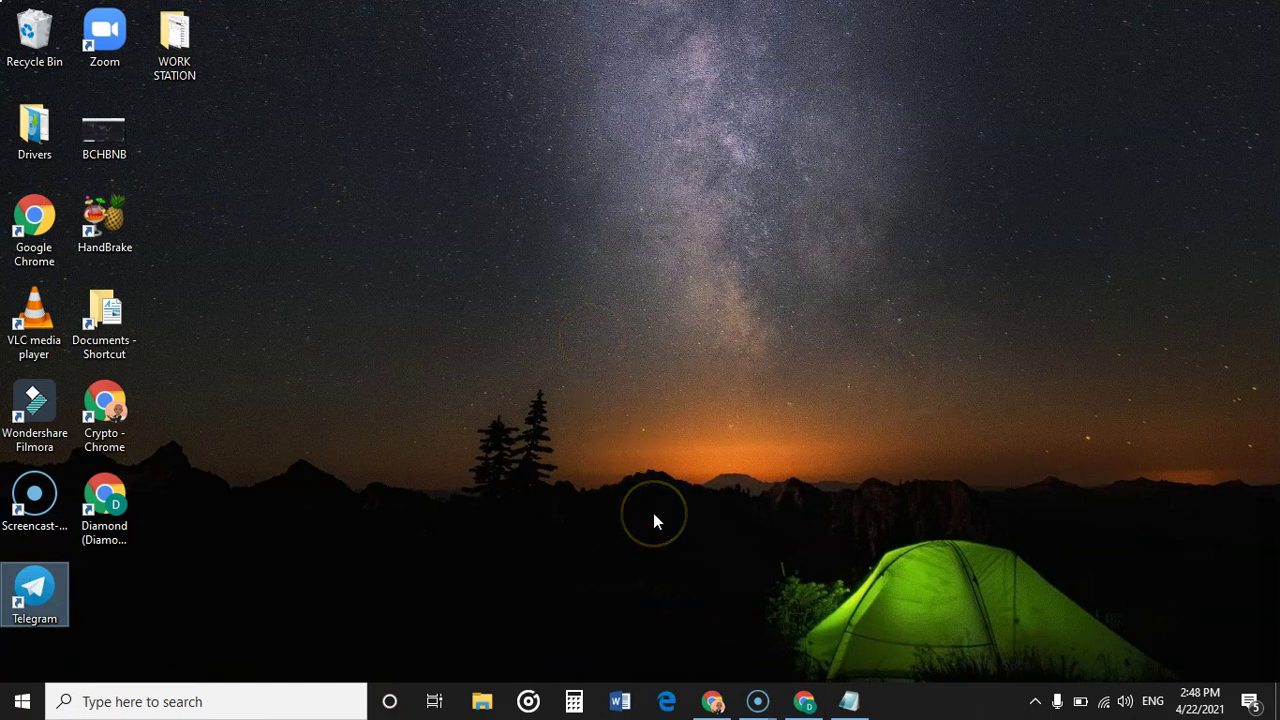
Bring up the Cryptocurrency Trading Course Chrome window from the taskbar.
{"action": "left_click", "coordinate": [711, 703]}
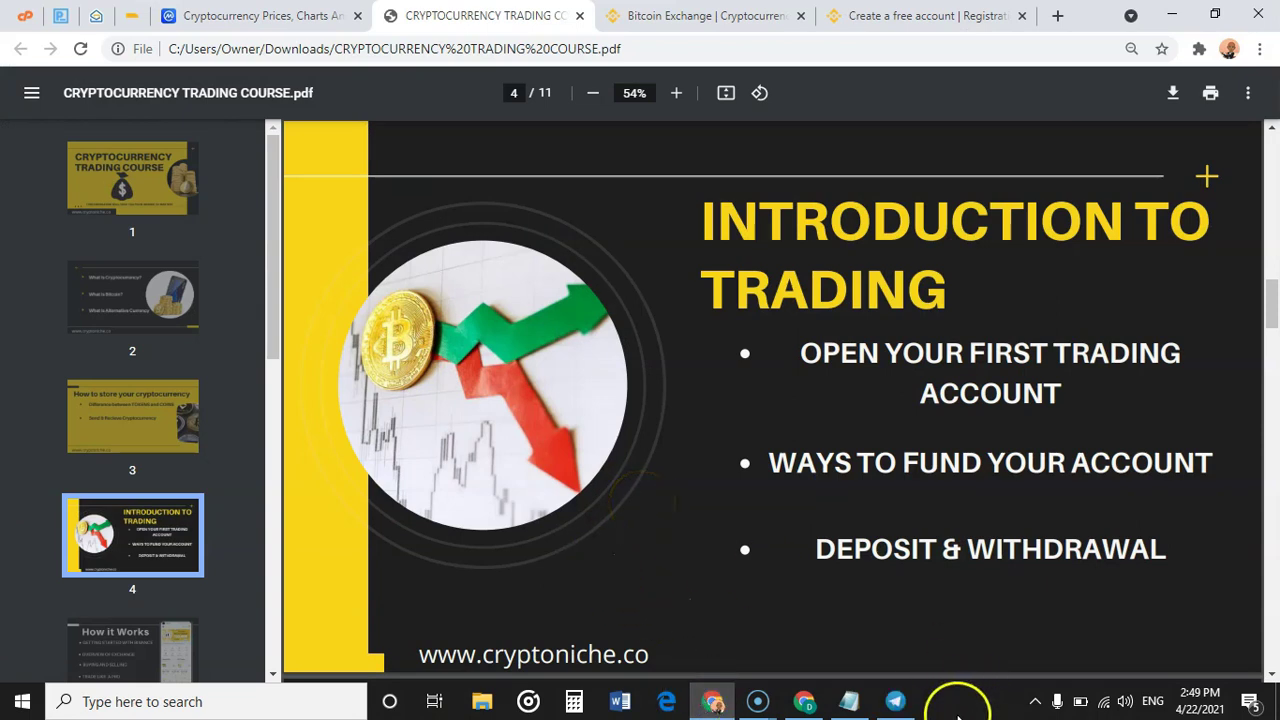
In Telegram's Saved Messages, follow the saved binance.com registration link.
{"action": "left_click", "coordinate": [895, 701]}
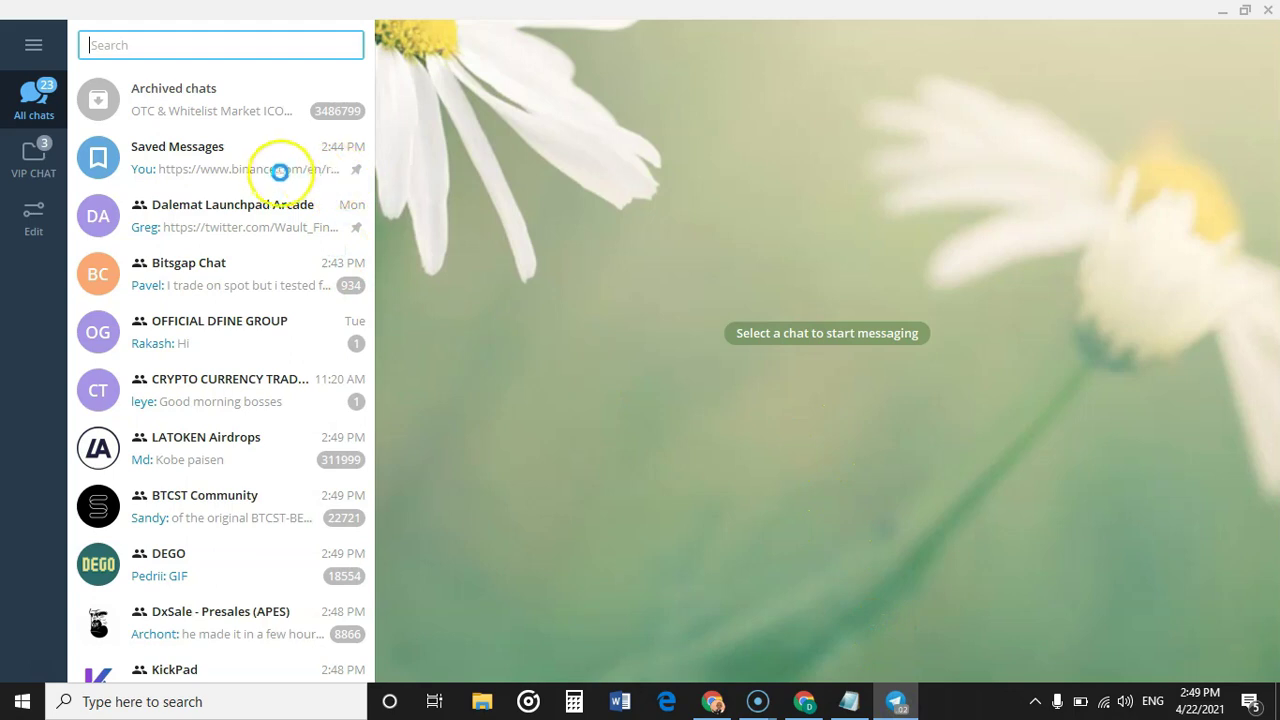
{"action": "left_click", "coordinate": [222, 158]}
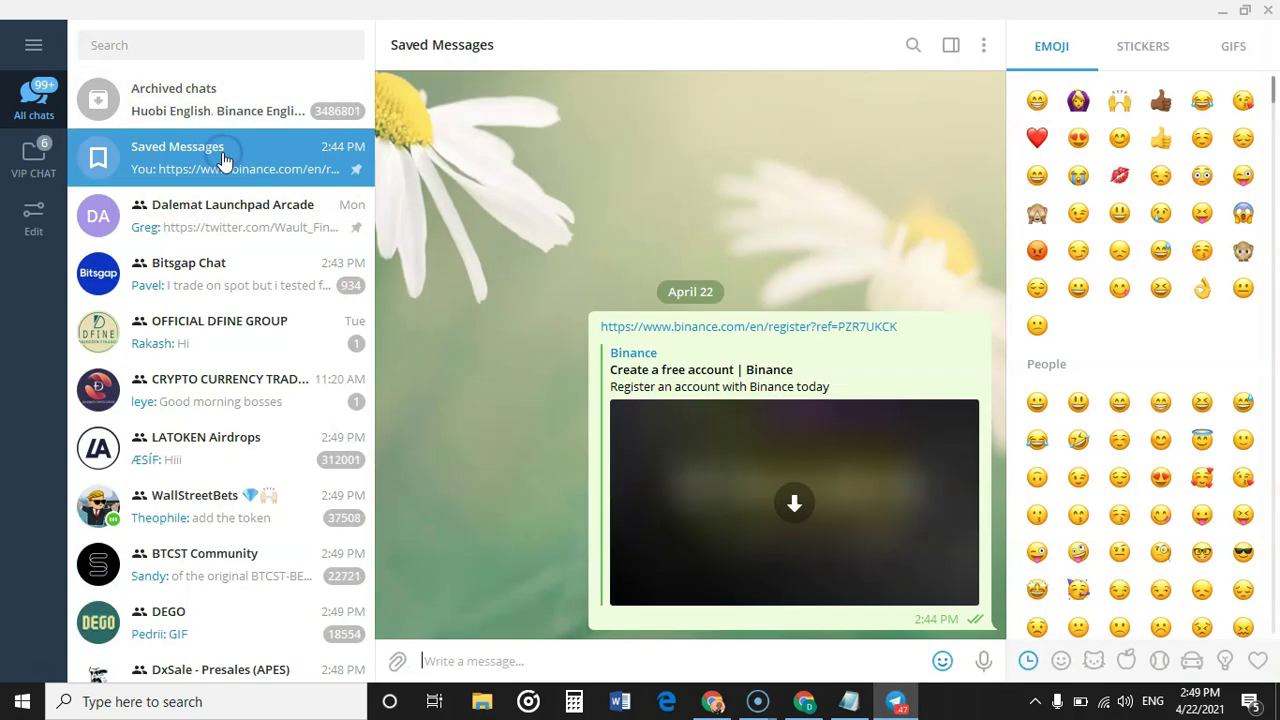
{"action": "left_click", "coordinate": [778, 332]}
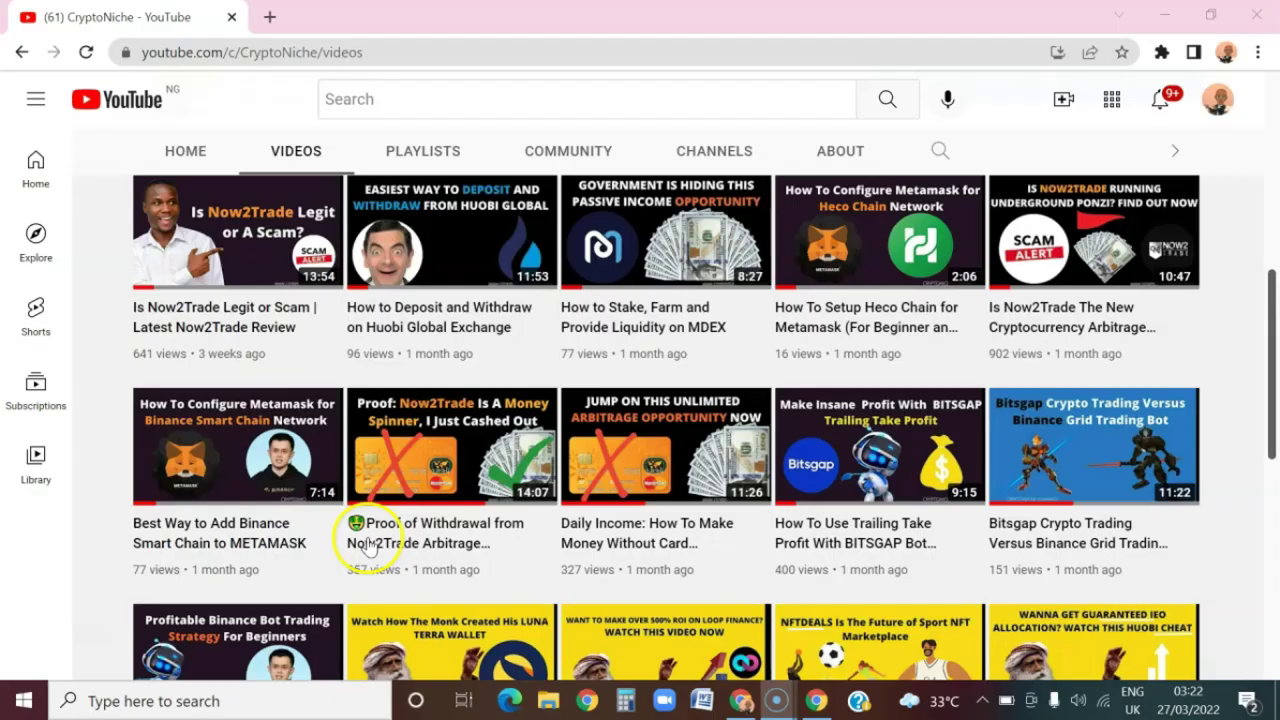
{"action": "scroll", "coordinate": [410, 500], "scroll_direction": "up", "scroll_amount": 5}
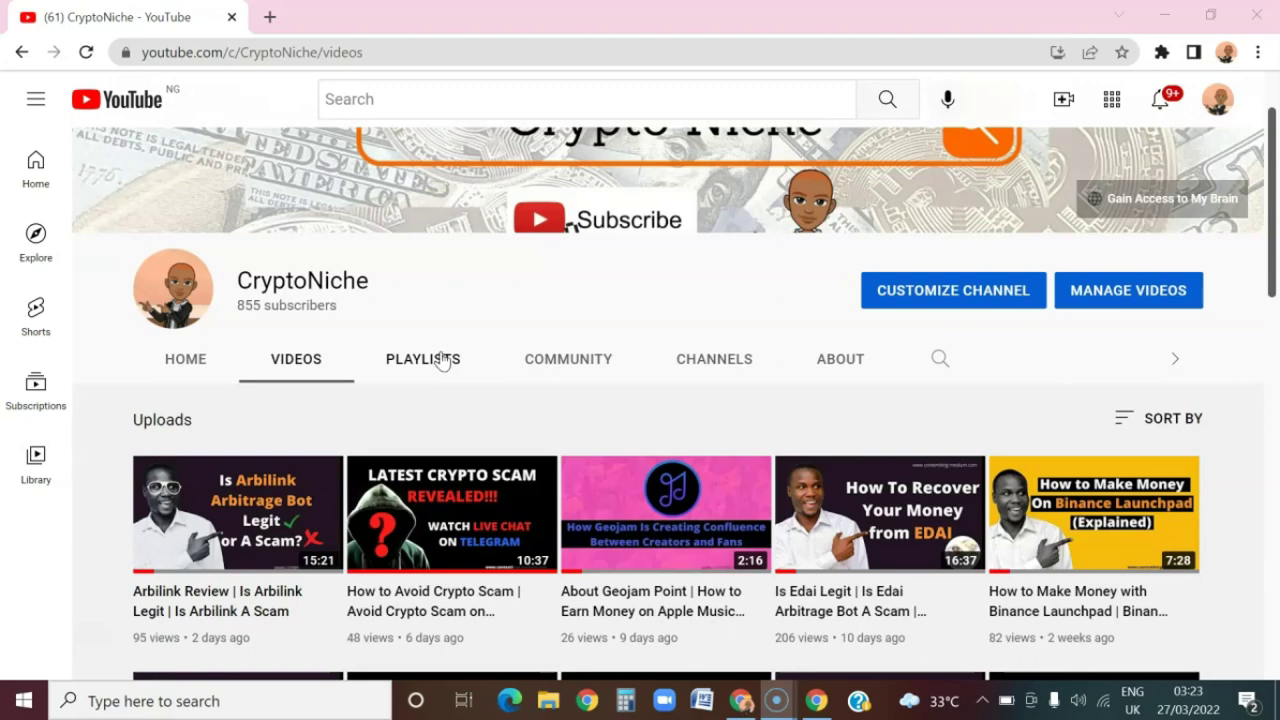
{"action": "left_click", "coordinate": [414, 376]}
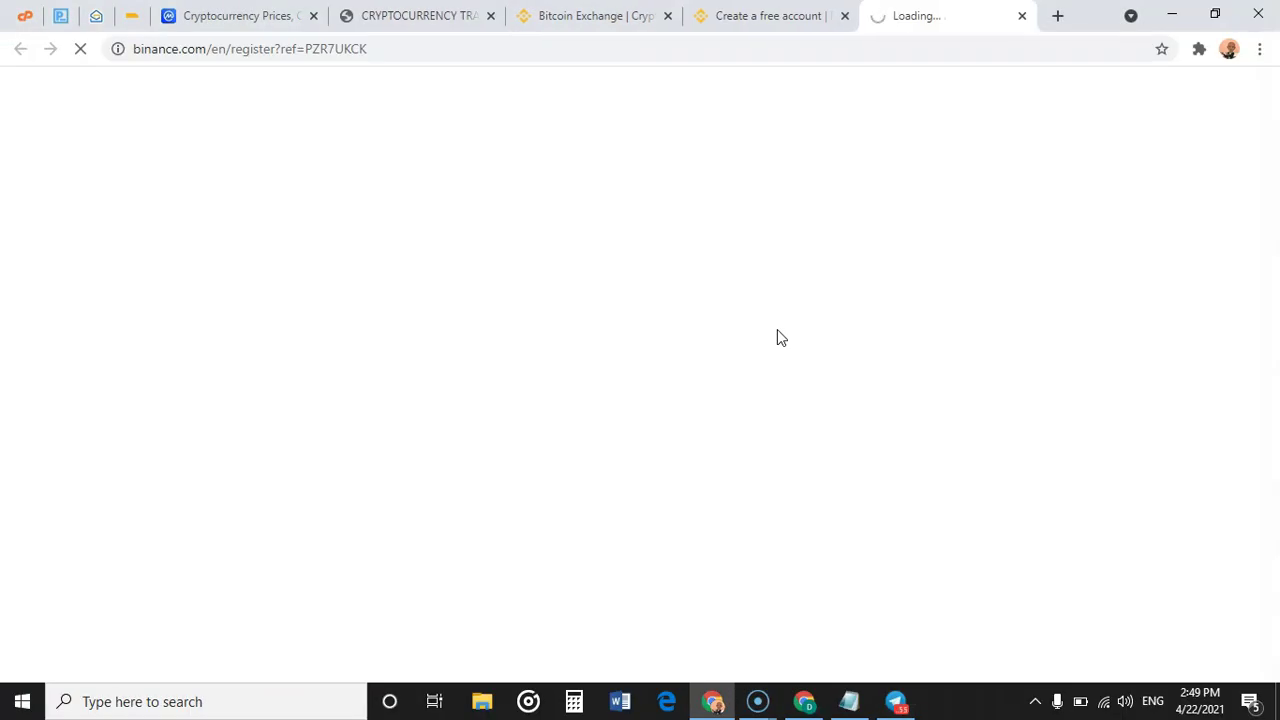
Clear the autofilled Gmail address from the sign-up Email field.
{"action": "left_click", "coordinate": [524, 384]}
{"action": "key", "text": "Down"}
{"action": "key", "text": "Return"}
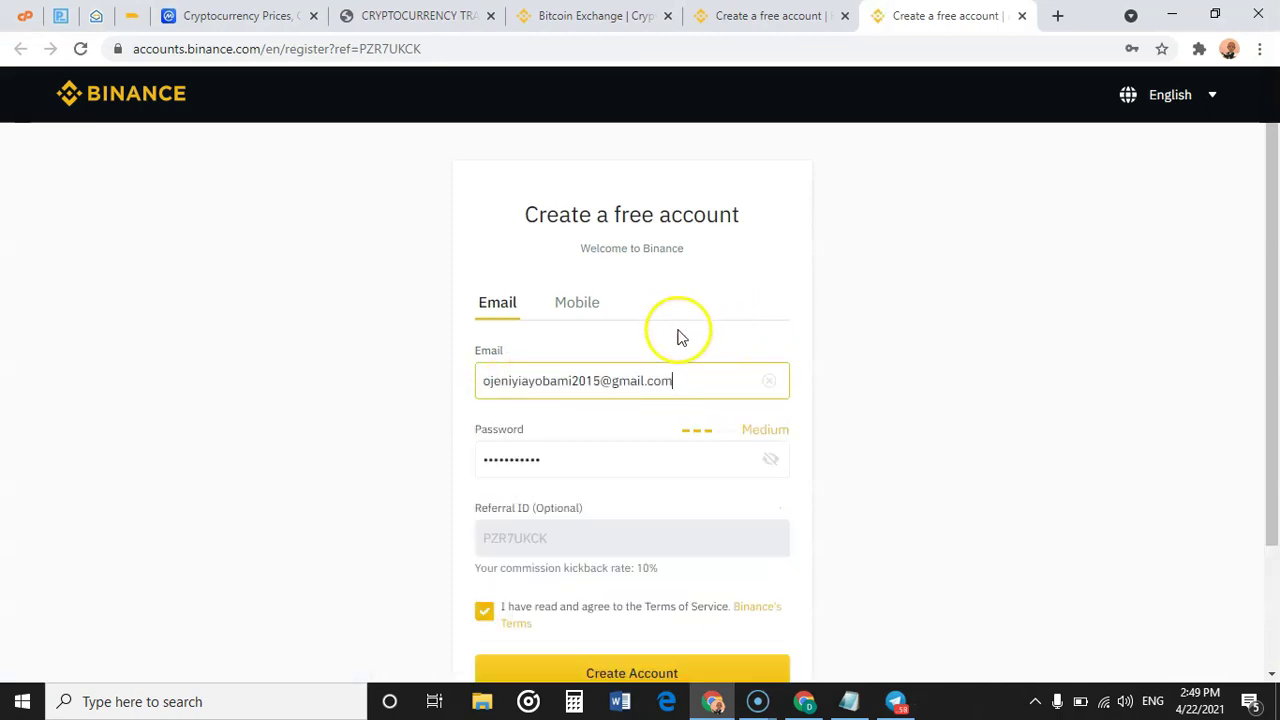
{"action": "left_click", "coordinate": [703, 380]}
{"action": "left_click", "coordinate": [505, 390]}
{"action": "left_click_drag", "start_coordinate": [505, 390], "coordinate": [638, 378]}
{"action": "key", "text": "BackSpace"}
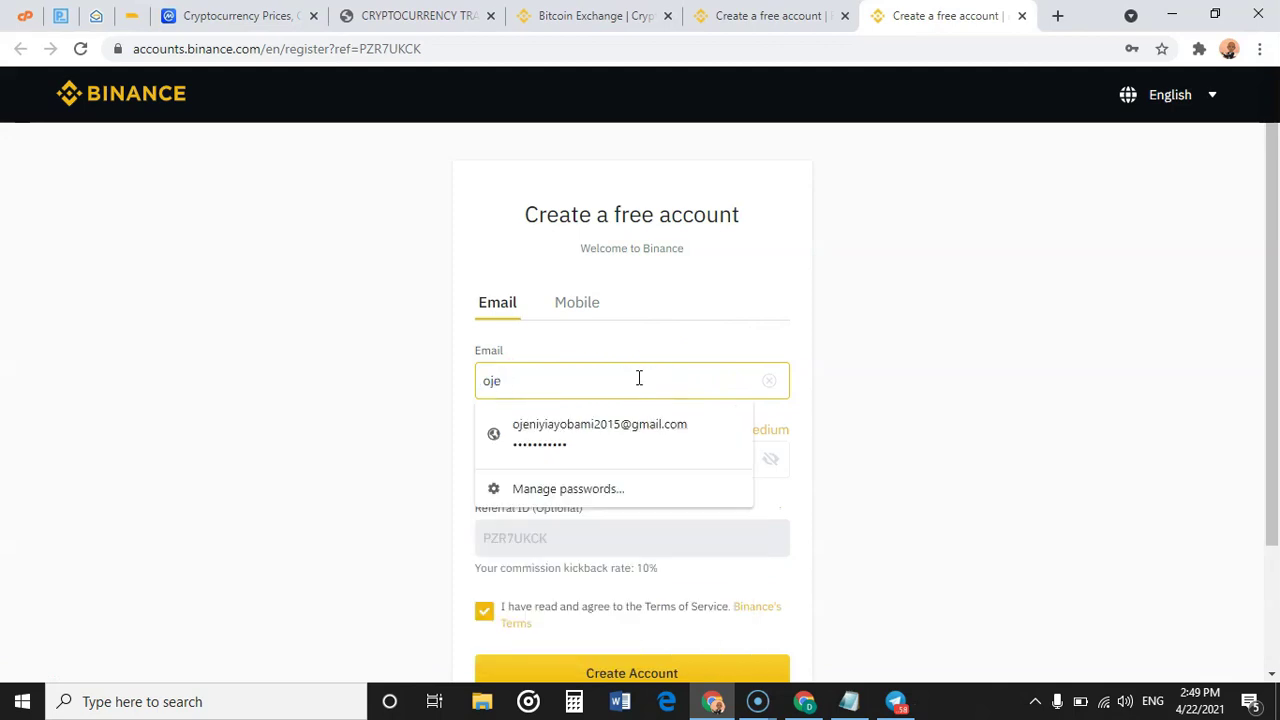
{"action": "key", "text": "BackSpace"}
{"action": "key", "text": "BackSpace"}
{"action": "key", "text": "BackSpace"}
{"action": "left_click", "coordinate": [678, 318]}
{"action": "left_click", "coordinate": [520, 385]}
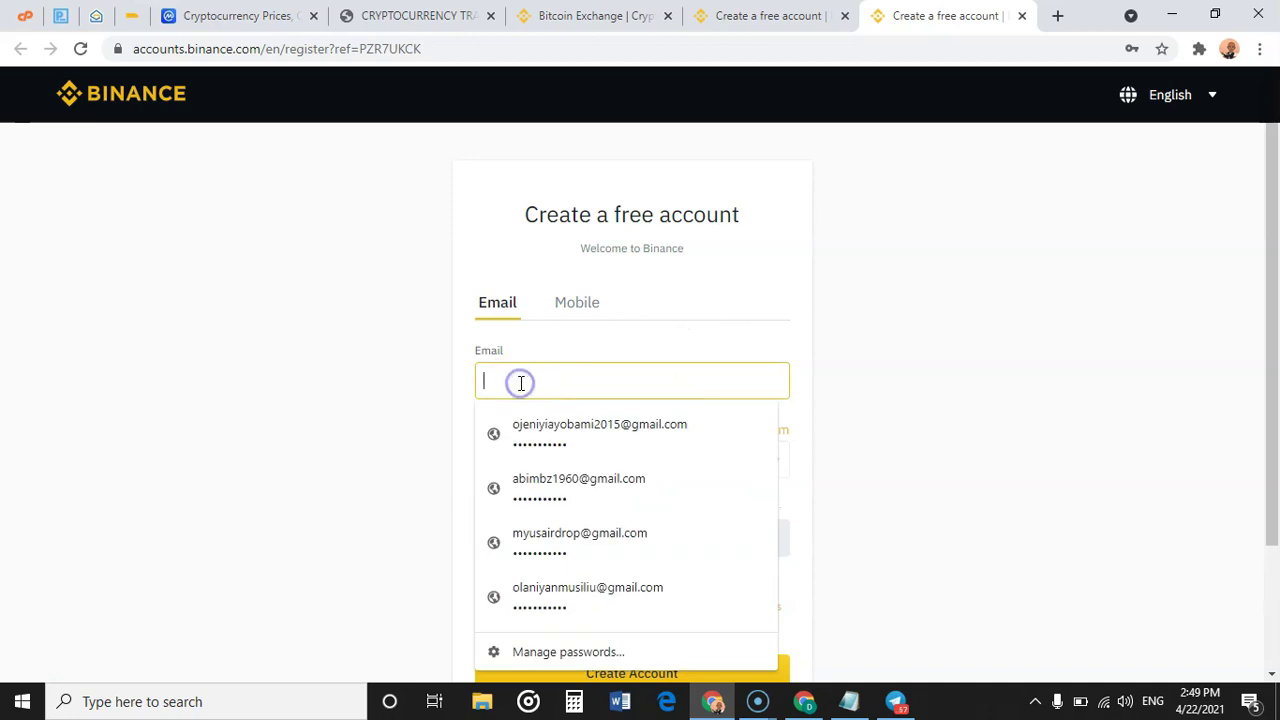
Enter the new account's email address on the cryptoniche.co domain.
{"action": "type", "text": "c"}
{"action": "key", "text": "BackSpace"}
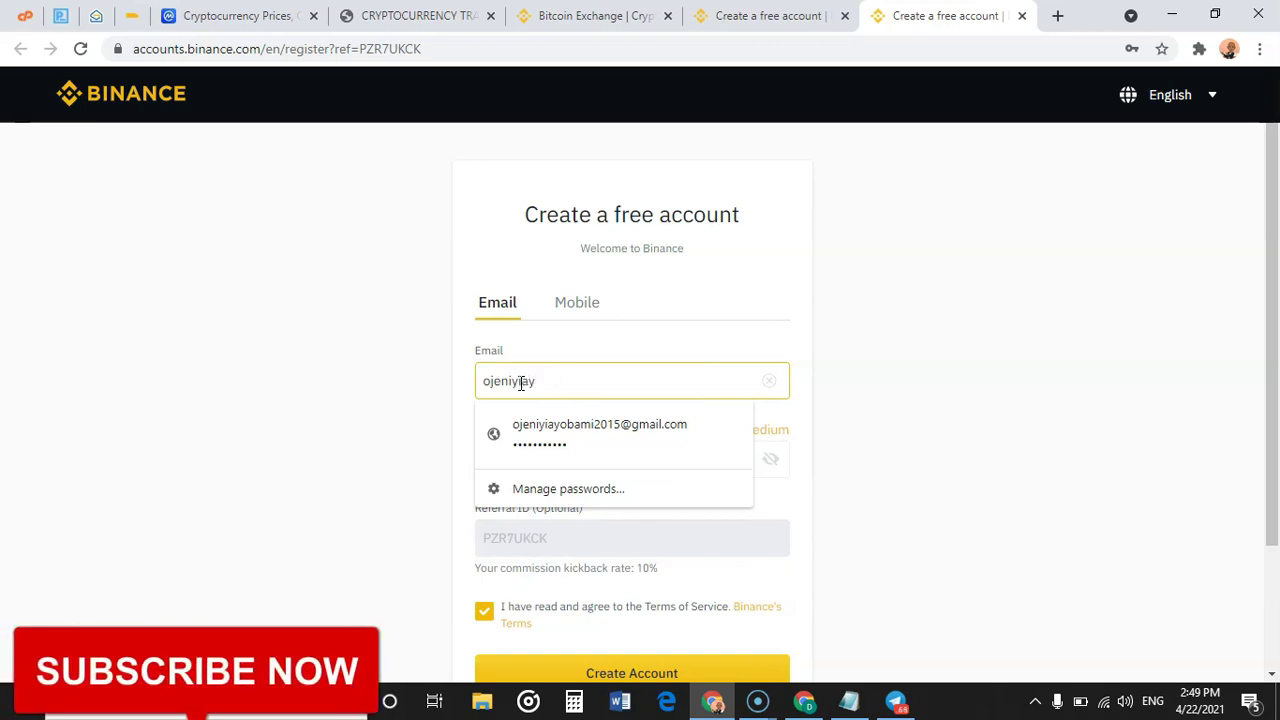
{"action": "left_click", "coordinate": [606, 443]}
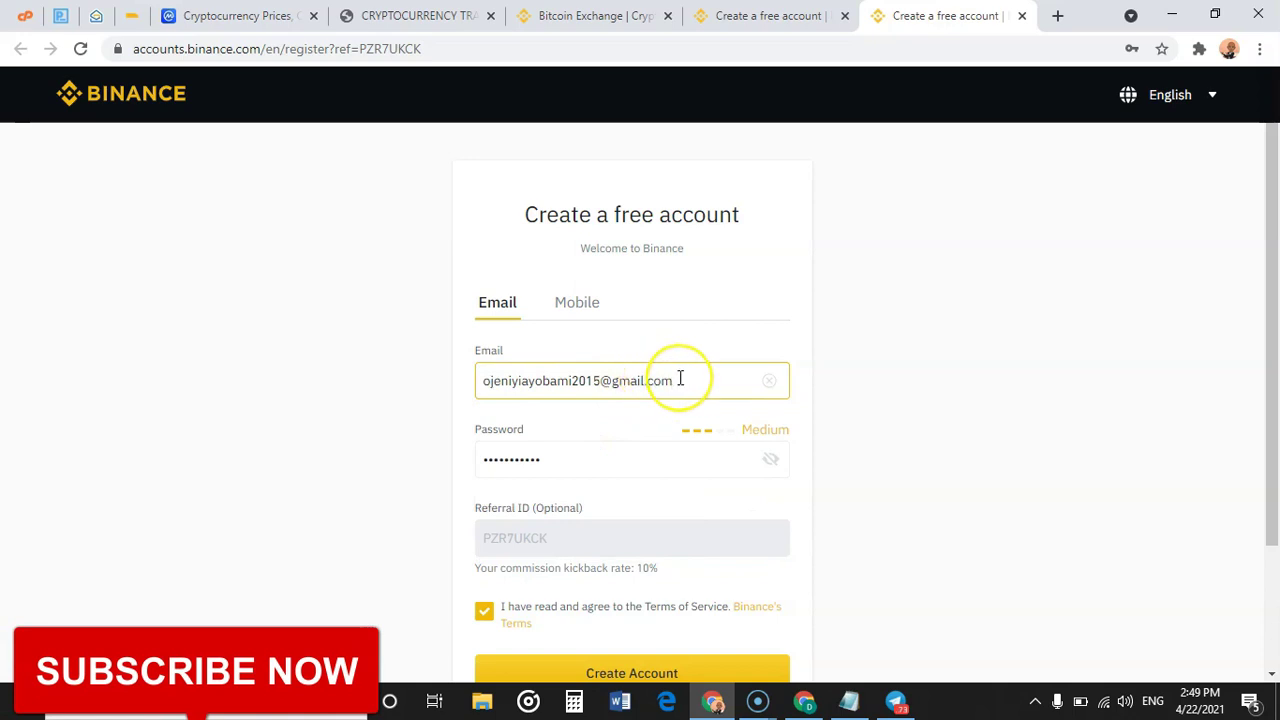
{"action": "key", "text": "BackSpace"}
{"action": "key", "text": "BackSpace"}
{"action": "key", "text": "BackSpace"}
{"action": "key", "text": "BackSpace"}
{"action": "key", "text": "BackSpace"}
{"action": "key", "text": "BackSpace"}
{"action": "key", "text": "BackSpace"}
{"action": "key", "text": "BackSpace"}
{"action": "key", "text": "BackSpace"}
{"action": "key", "text": "BackSpace"}
{"action": "key", "text": "BackSpace"}
{"action": "key", "text": "BackSpace"}
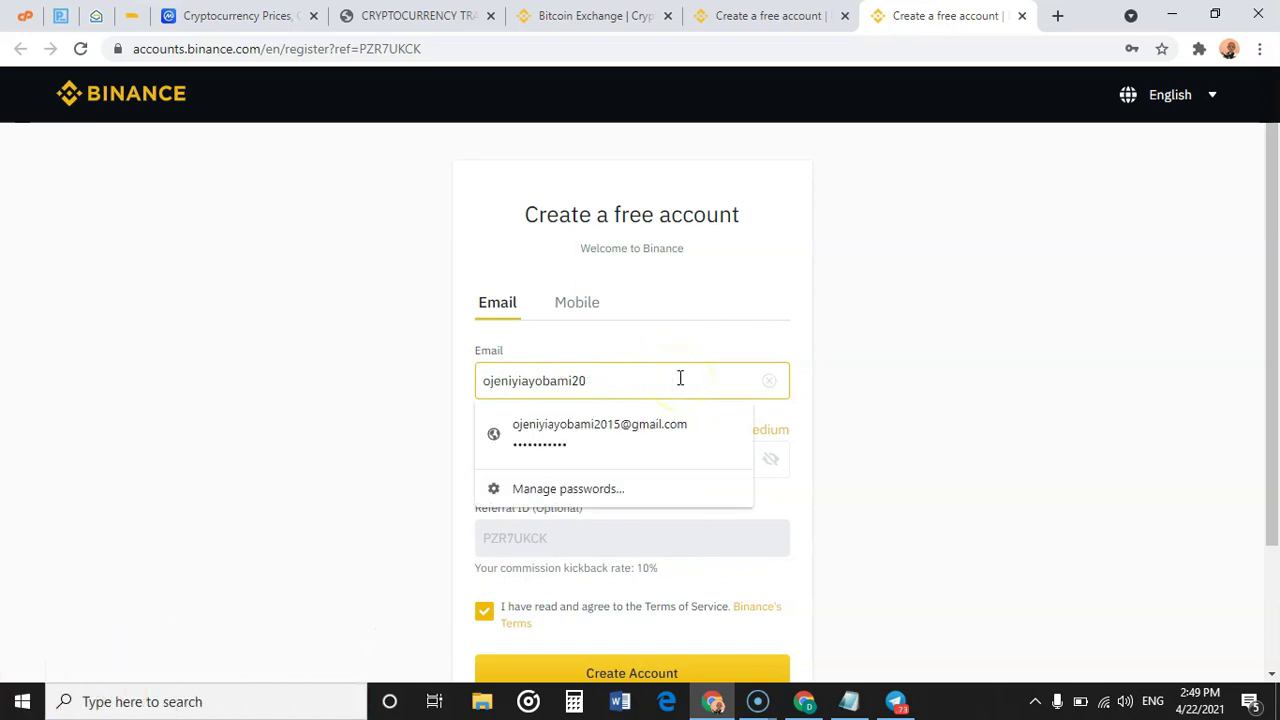
{"action": "key", "text": "ctrl+2"}
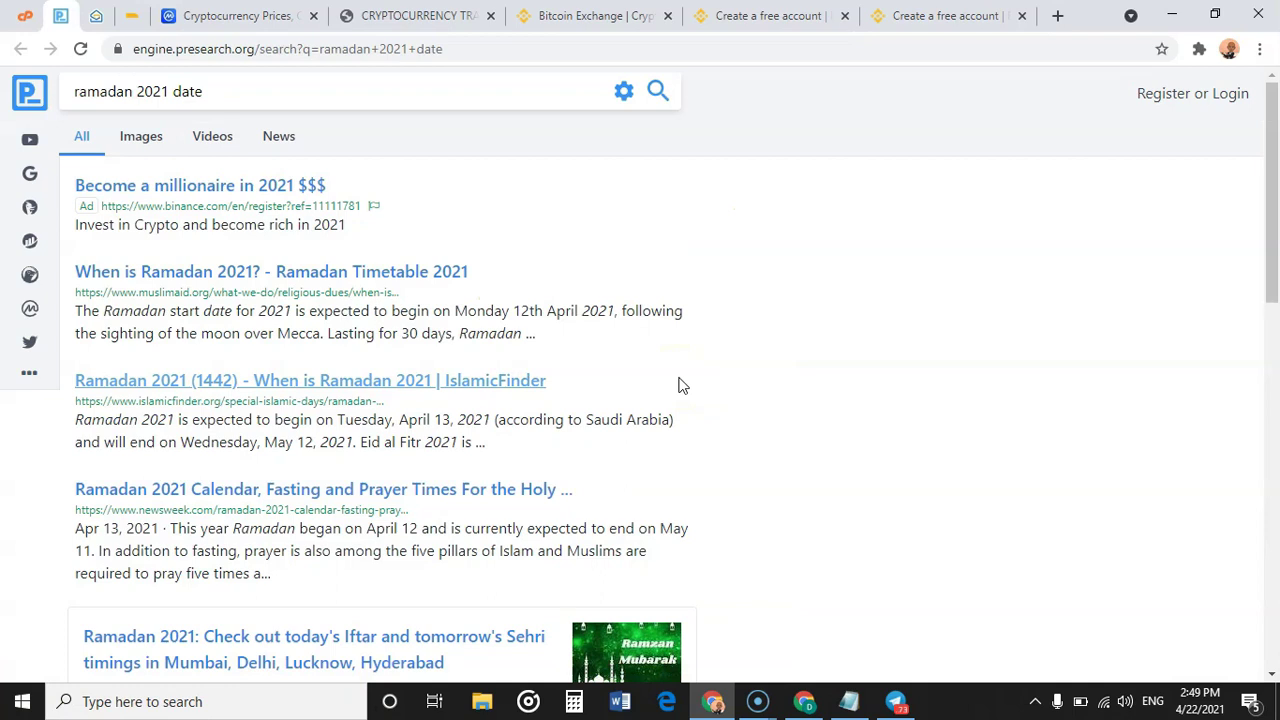
{"action": "left_click", "coordinate": [926, 18]}
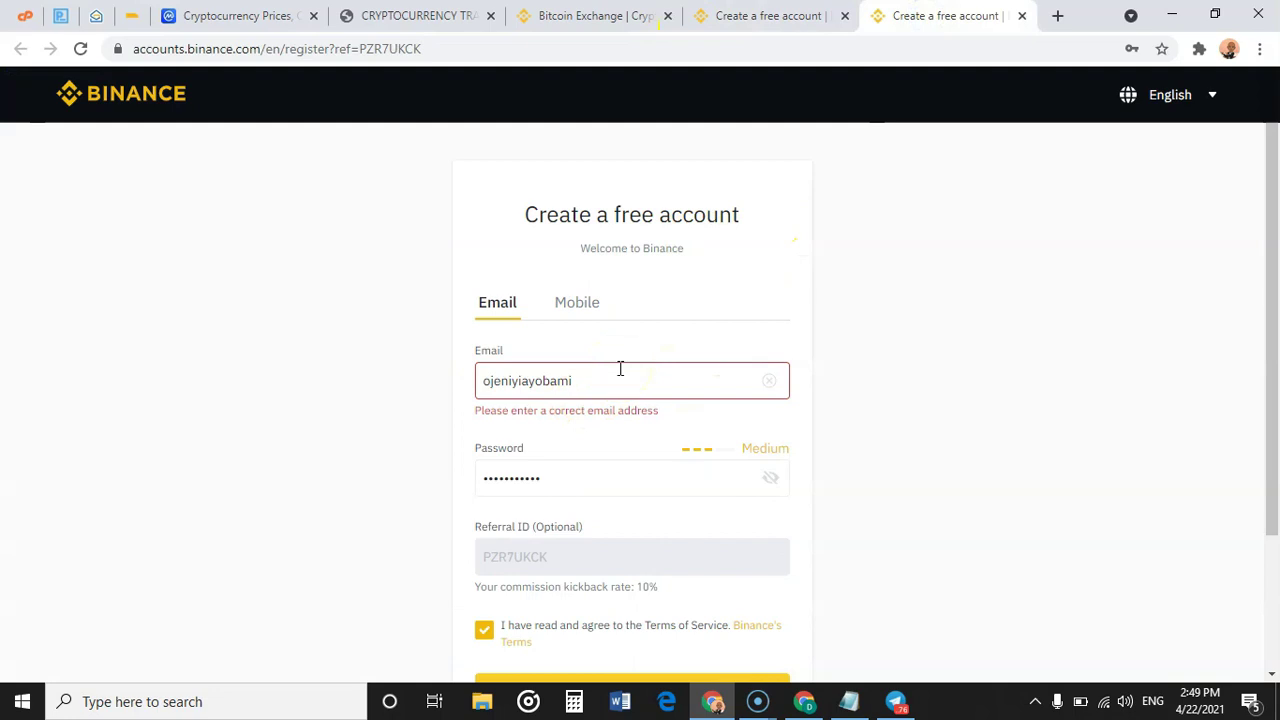
{"action": "left_click", "coordinate": [620, 369]}
{"action": "type", "text": "@cryptoniche.c"}
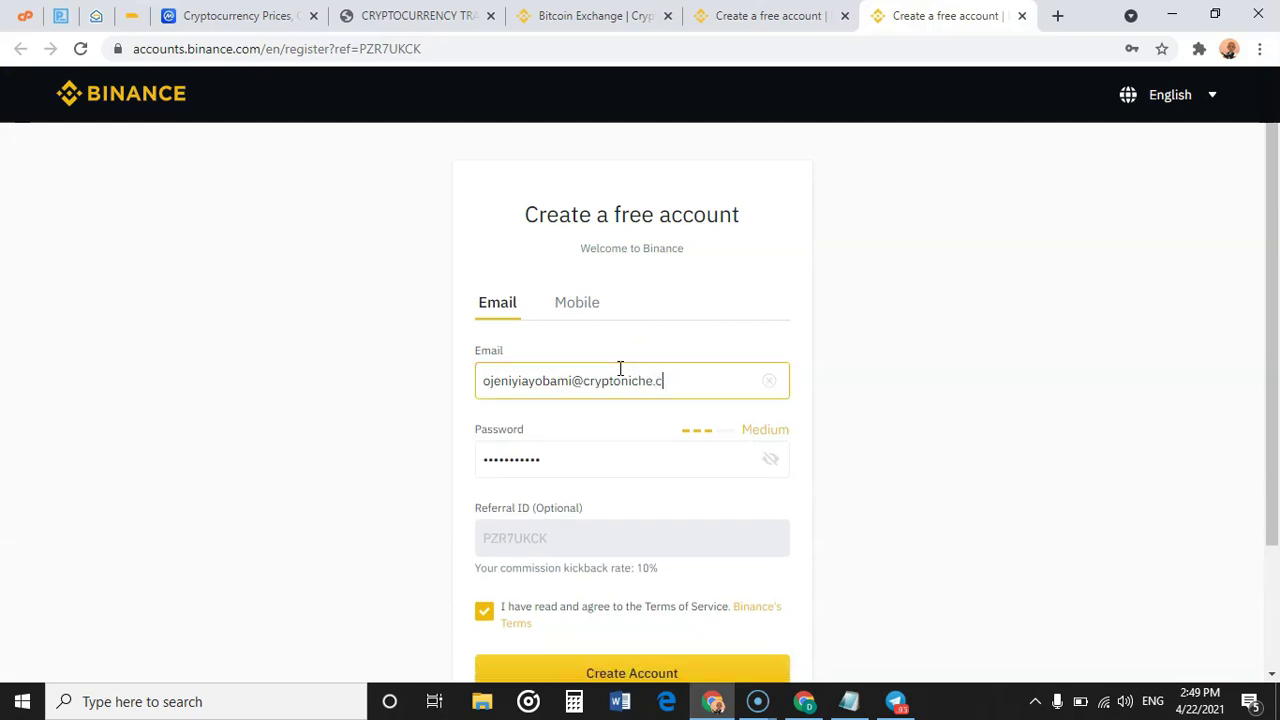
{"action": "type", "text": "o"}
{"action": "left_click", "coordinate": [628, 371]}
Delete the autofilled password from the Password field.
{"action": "left_click", "coordinate": [626, 455]}
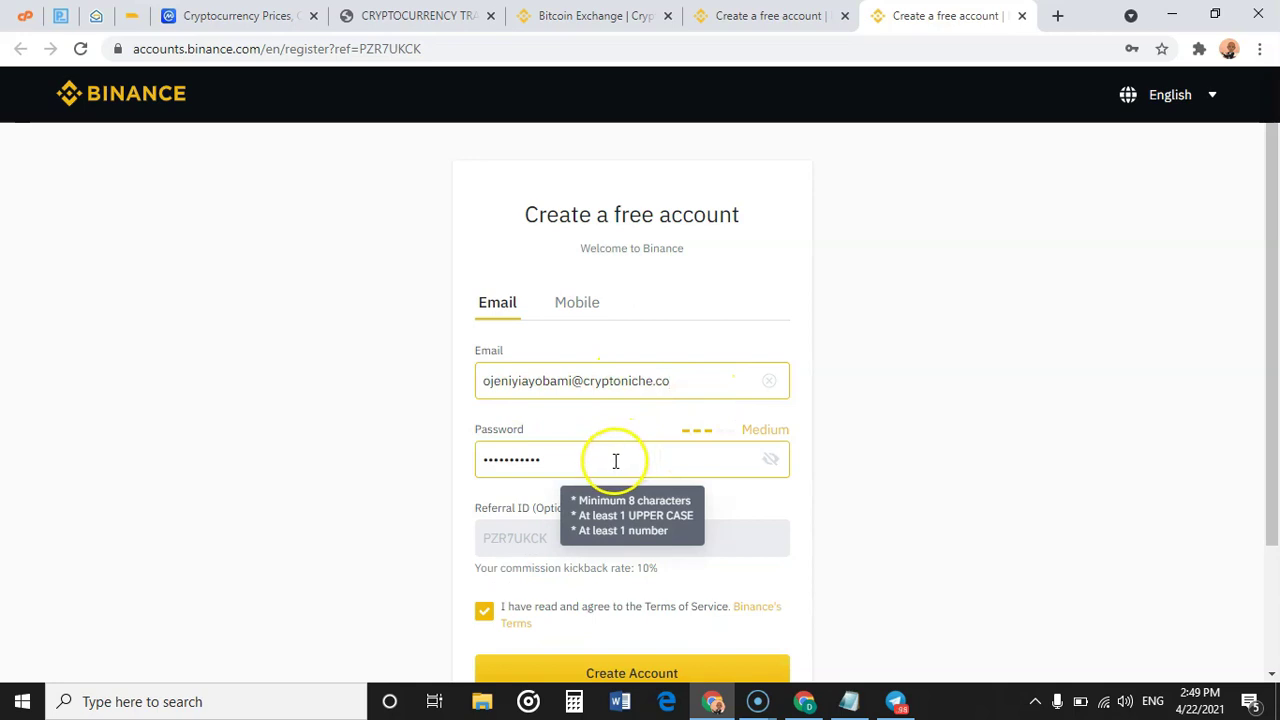
{"action": "left_click", "coordinate": [582, 466]}
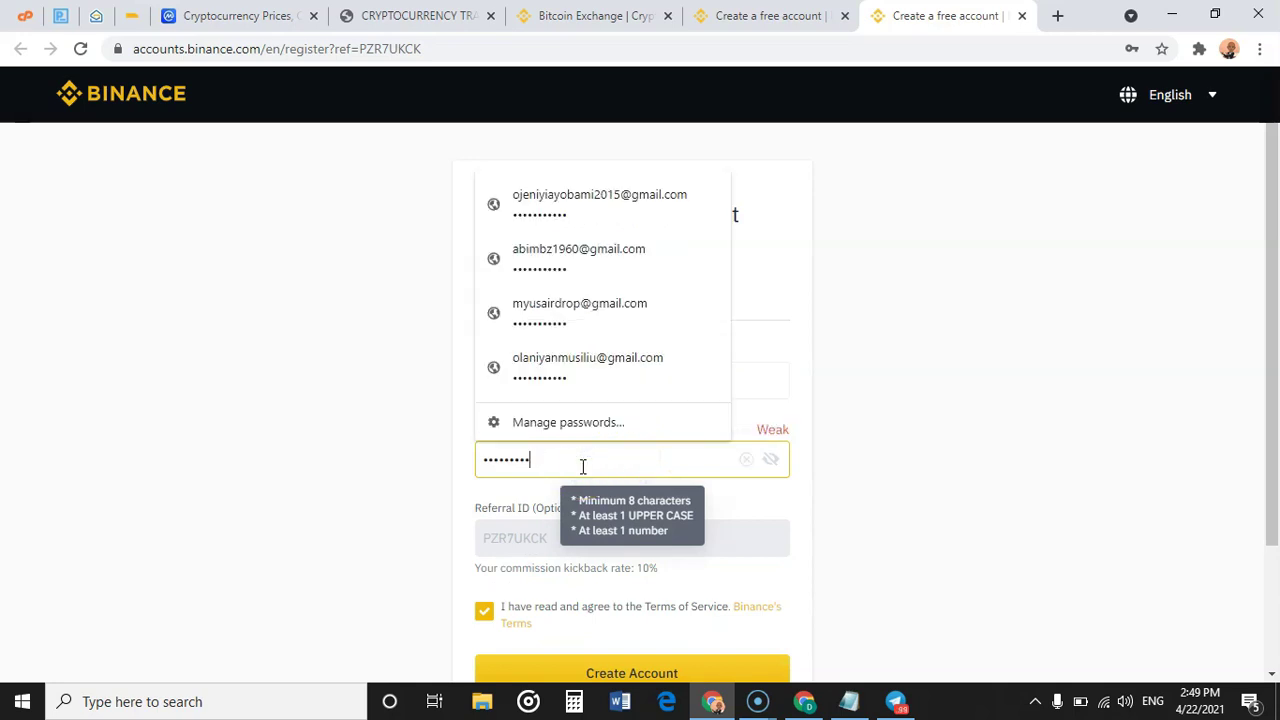
{"action": "key", "text": "BackSpace"}
{"action": "key", "text": "BackSpace"}
{"action": "key", "text": "BackSpace"}
{"action": "key", "text": "BackSpace"}
{"action": "key", "text": "BackSpace"}
{"action": "key", "text": "BackSpace"}
{"action": "key", "text": "BackSpace"}
{"action": "key", "text": "BackSpace"}
{"action": "key", "text": "BackSpace"}
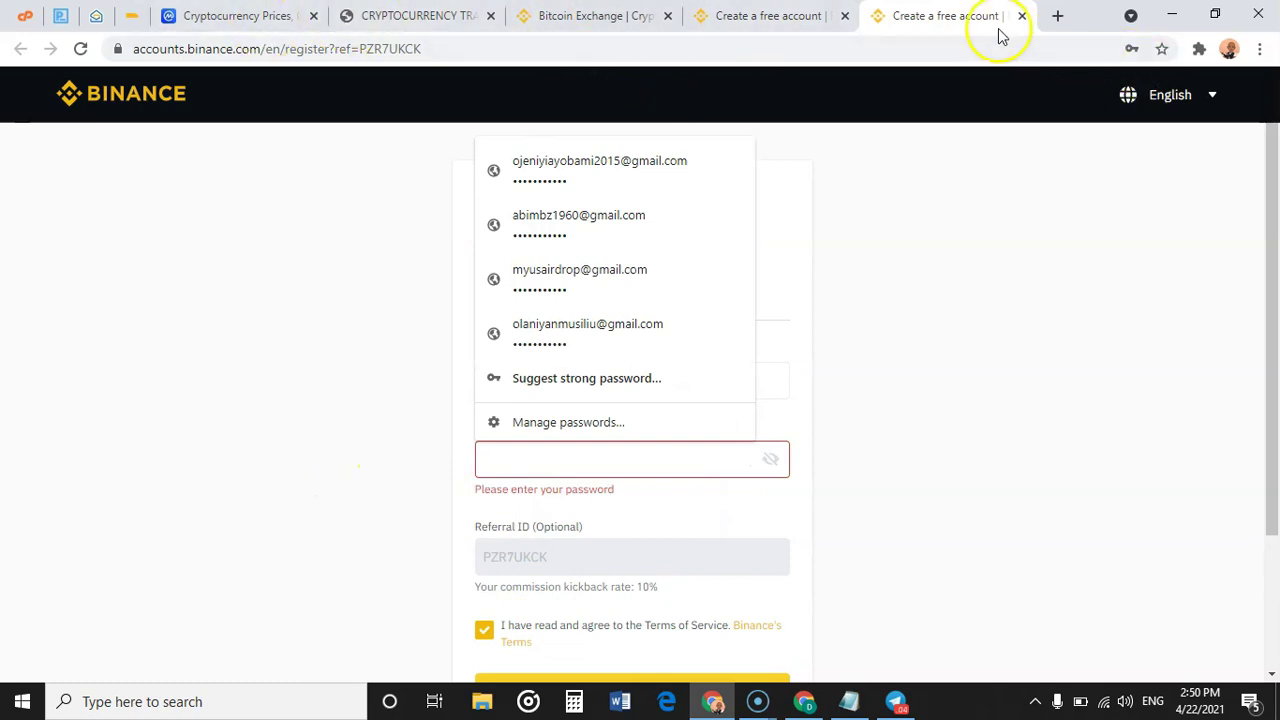
{"action": "left_click", "coordinate": [1060, 18]}
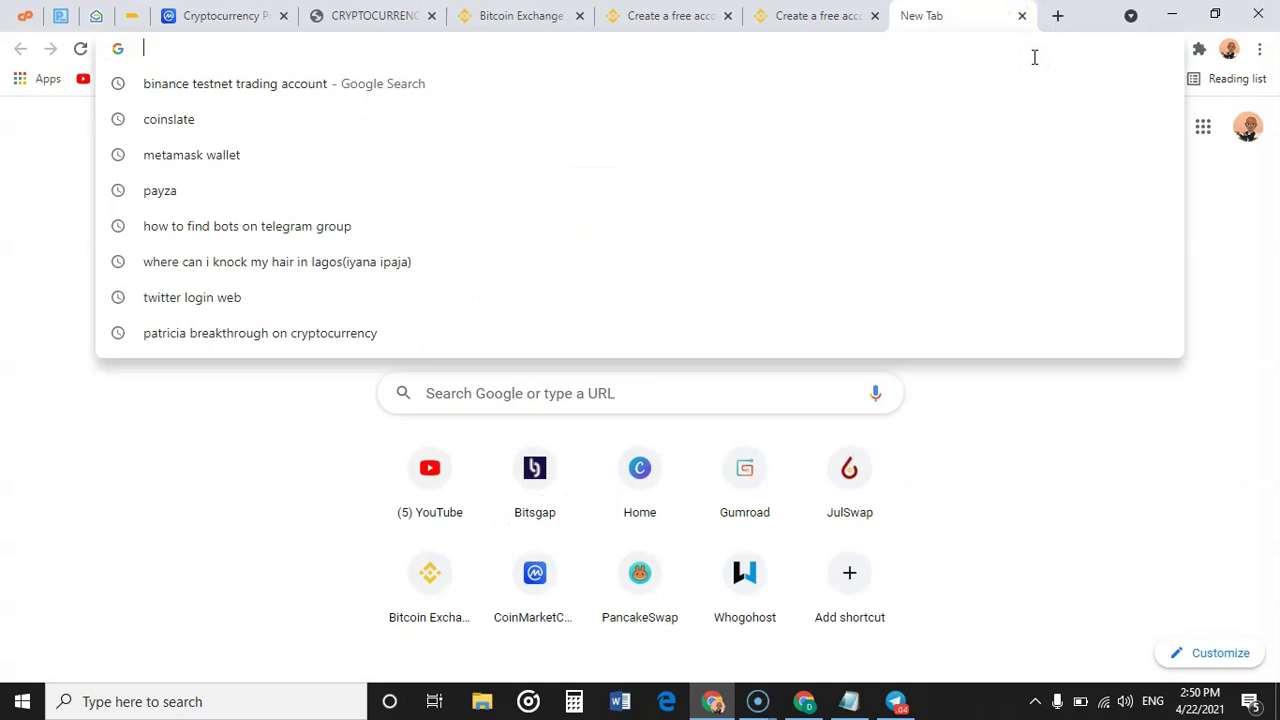
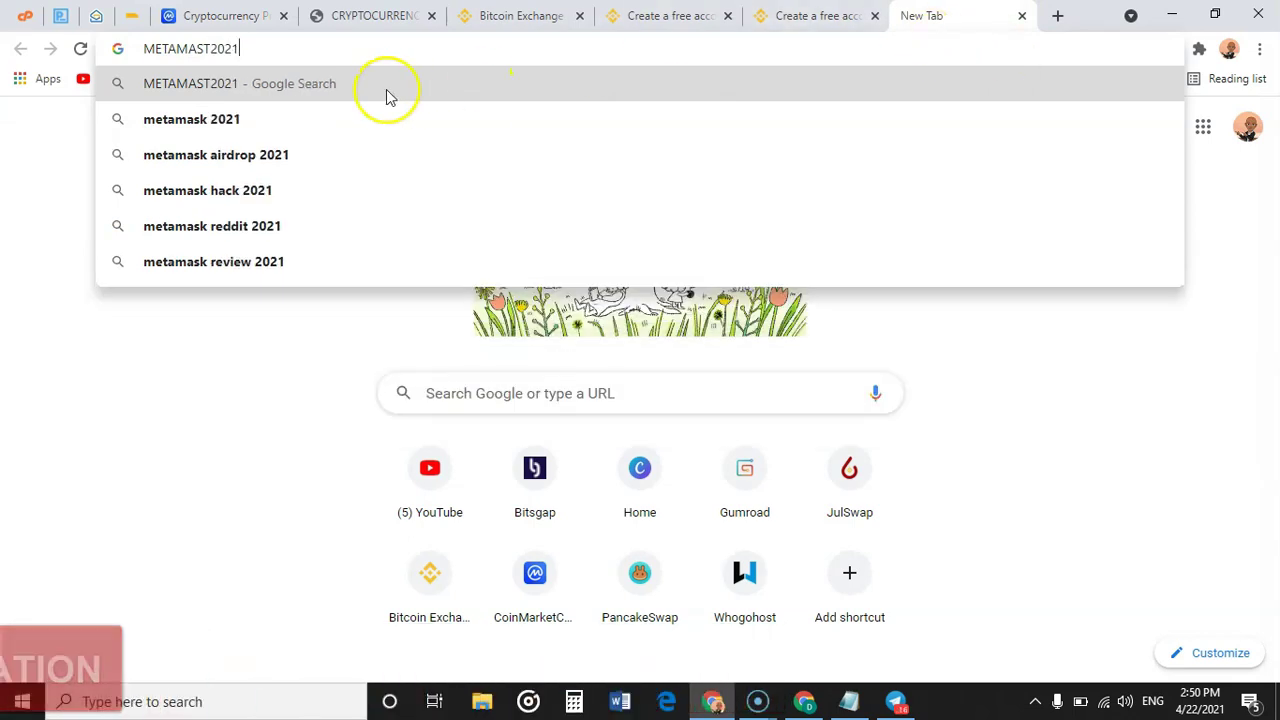
{"action": "key", "text": "ctrl+a"}
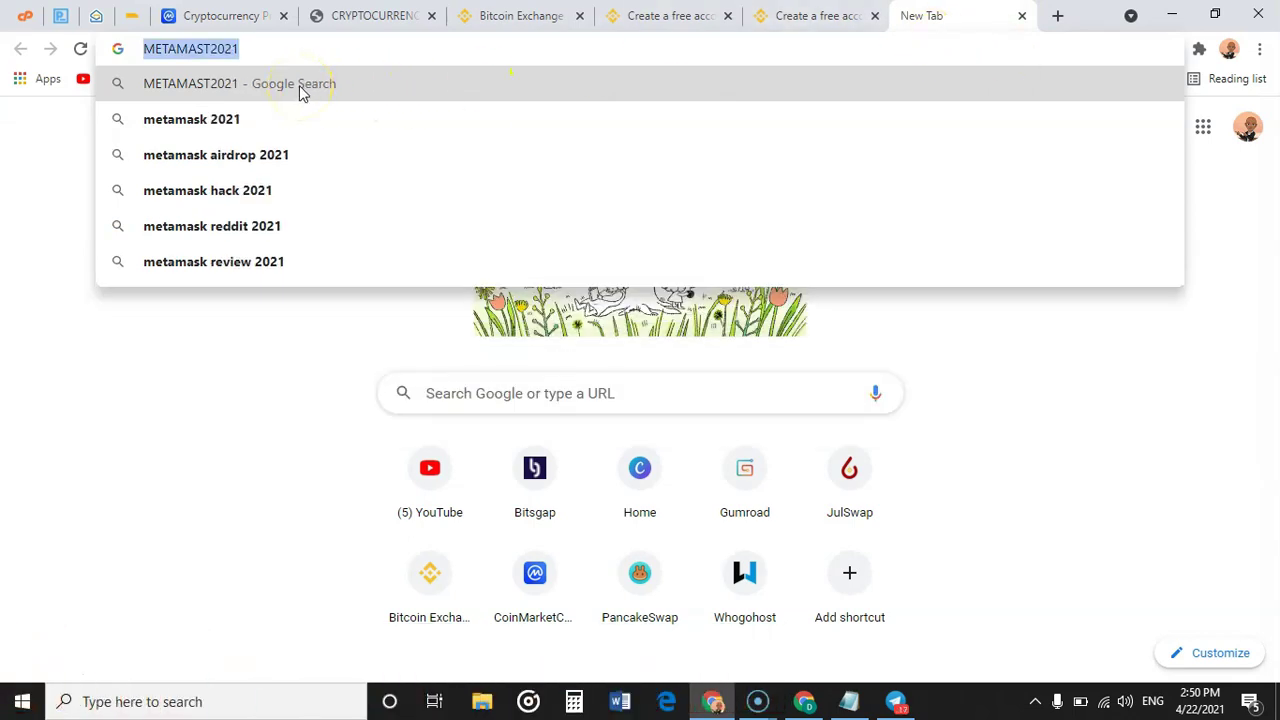
{"action": "key", "text": "BackSpace"}
Back on the sign-up tab, enter an account password and submit Create Account.
{"action": "left_click", "coordinate": [780, 15]}
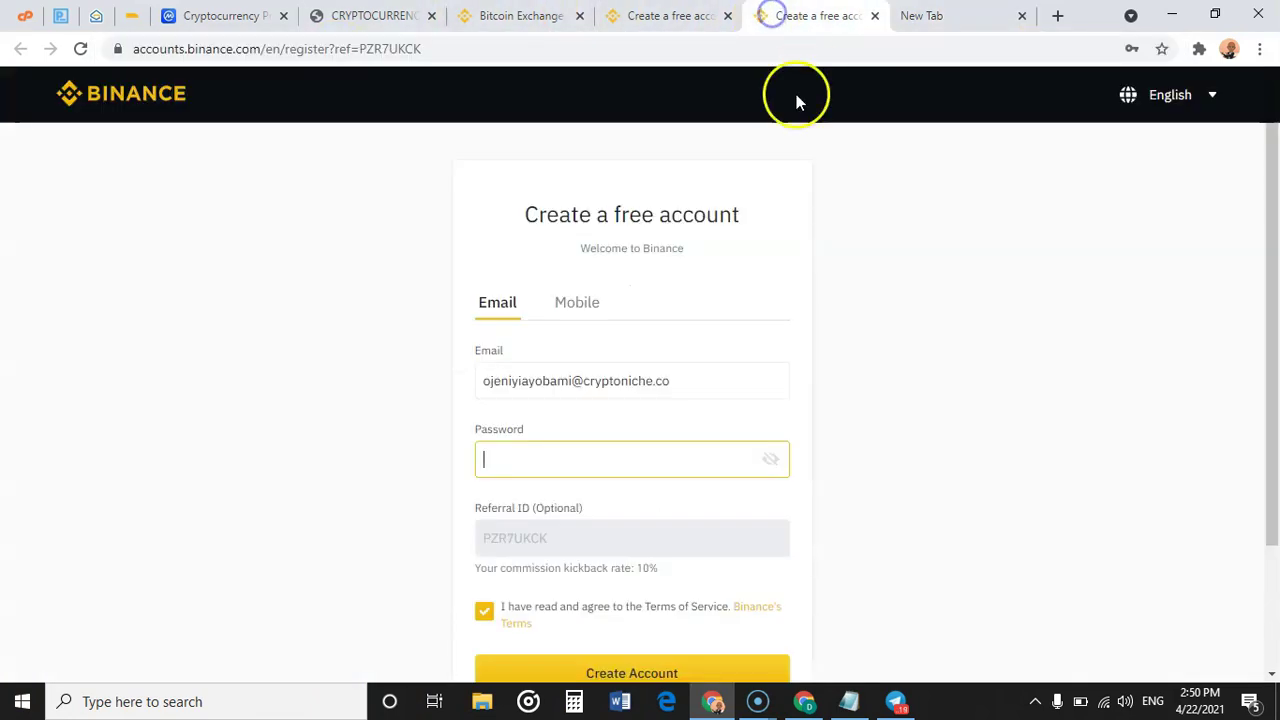
{"action": "left_click", "coordinate": [518, 459]}
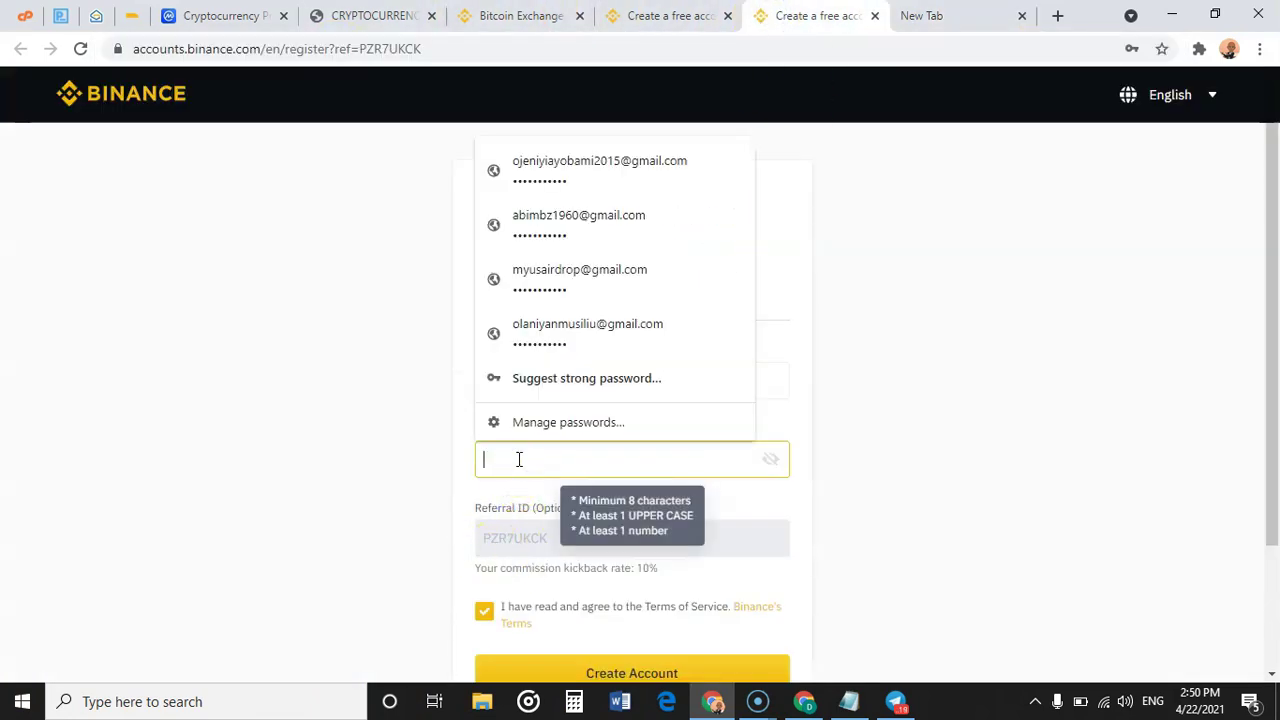
{"action": "left_click", "coordinate": [788, 334]}
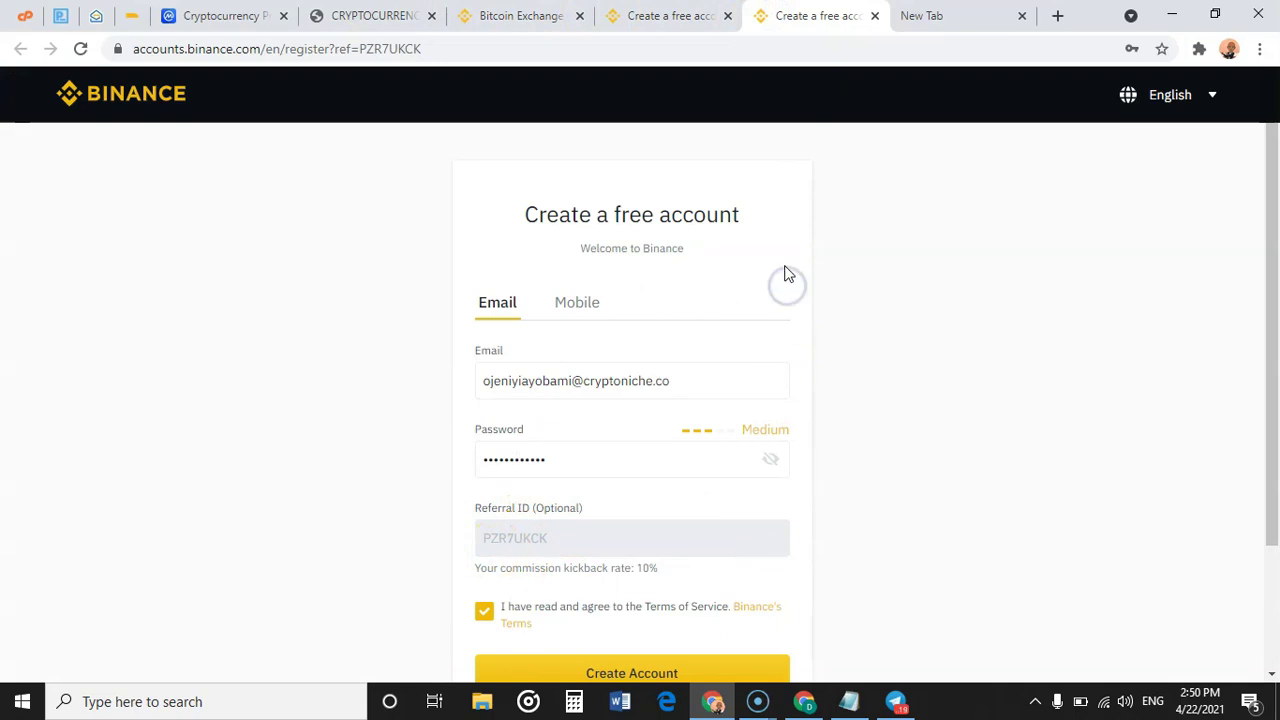
{"action": "scroll", "coordinate": [727, 305], "scroll_direction": "down", "scroll_amount": 1}
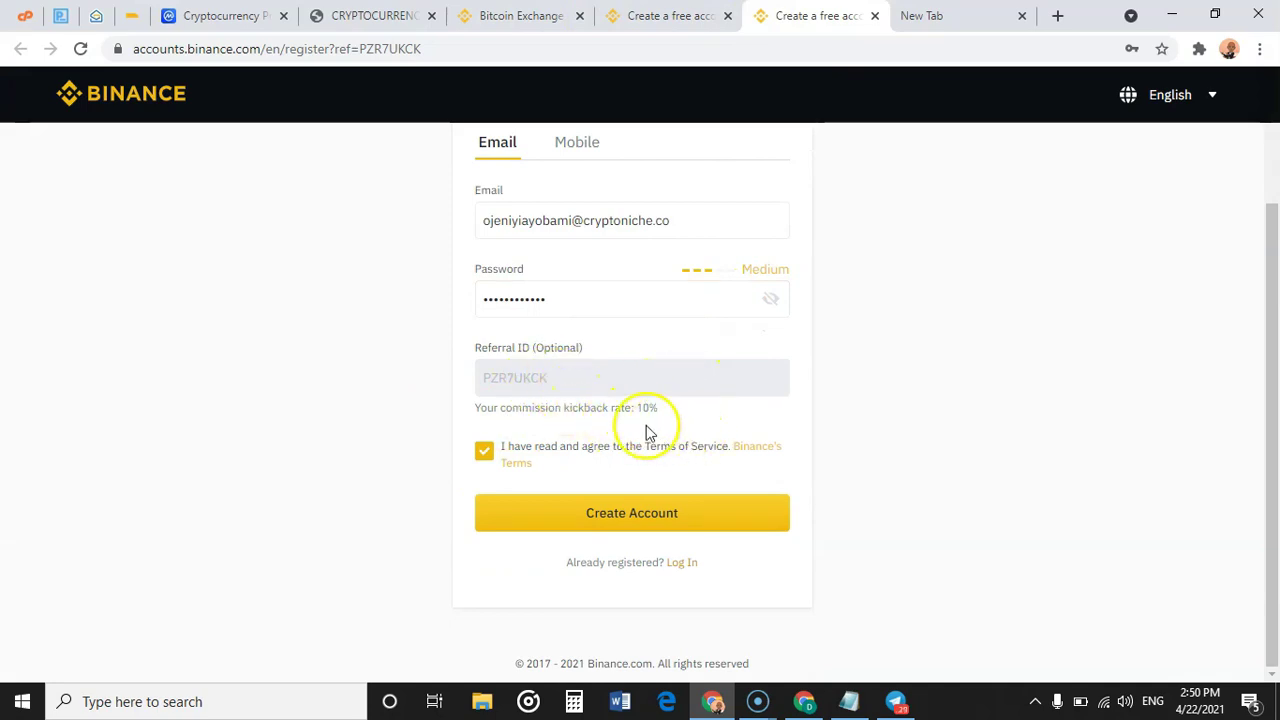
{"action": "scroll", "coordinate": [577, 363], "scroll_direction": "up", "scroll_amount": 2}
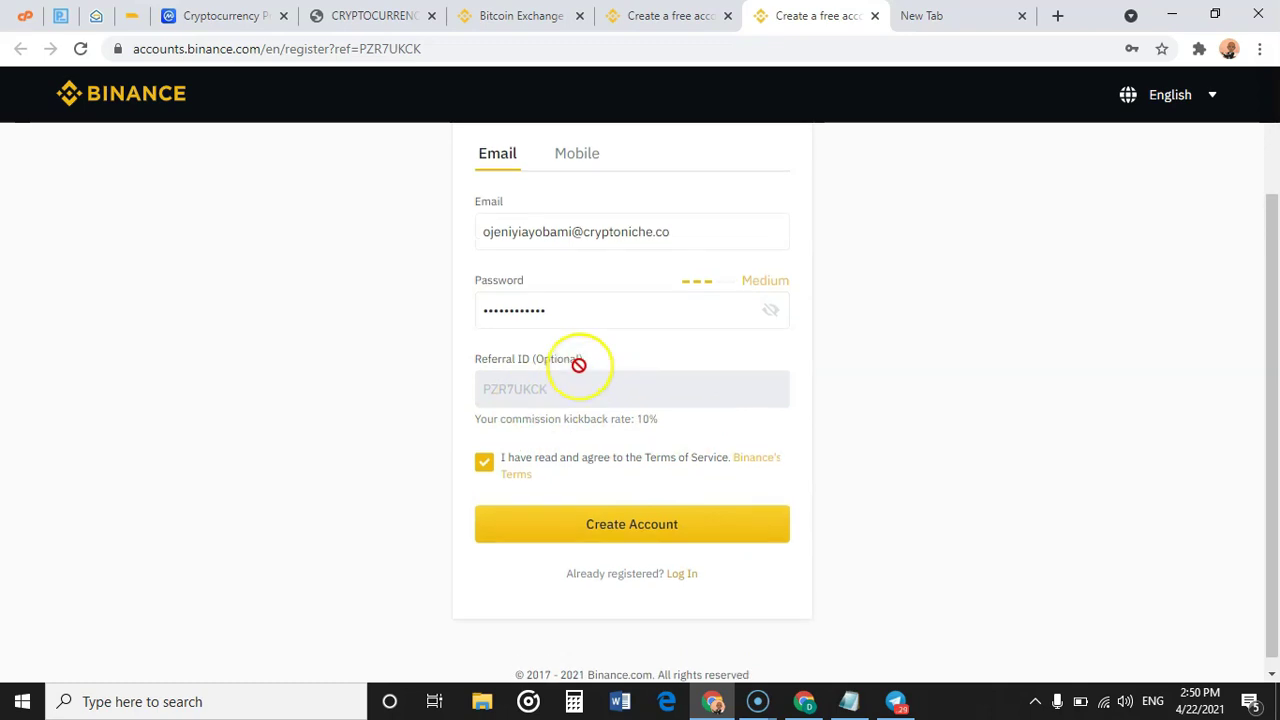
{"action": "scroll", "coordinate": [577, 363], "scroll_direction": "down", "scroll_amount": 2}
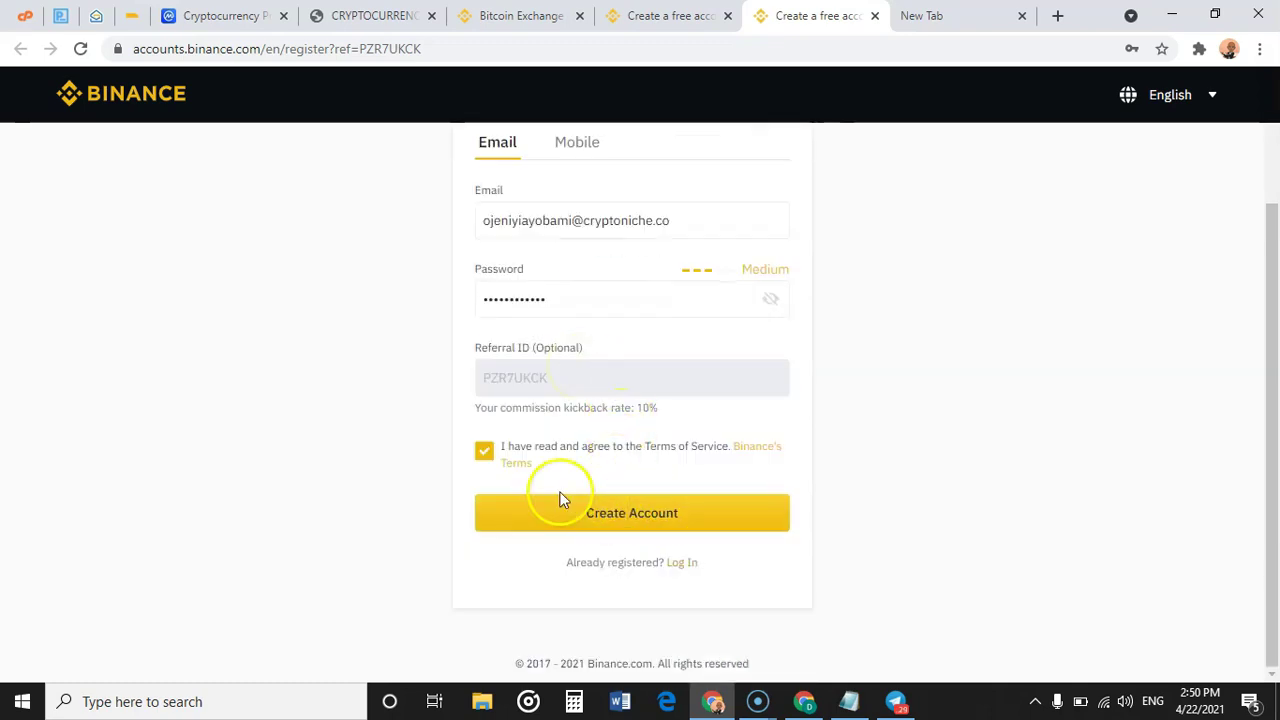
{"action": "left_click", "coordinate": [606, 518]}
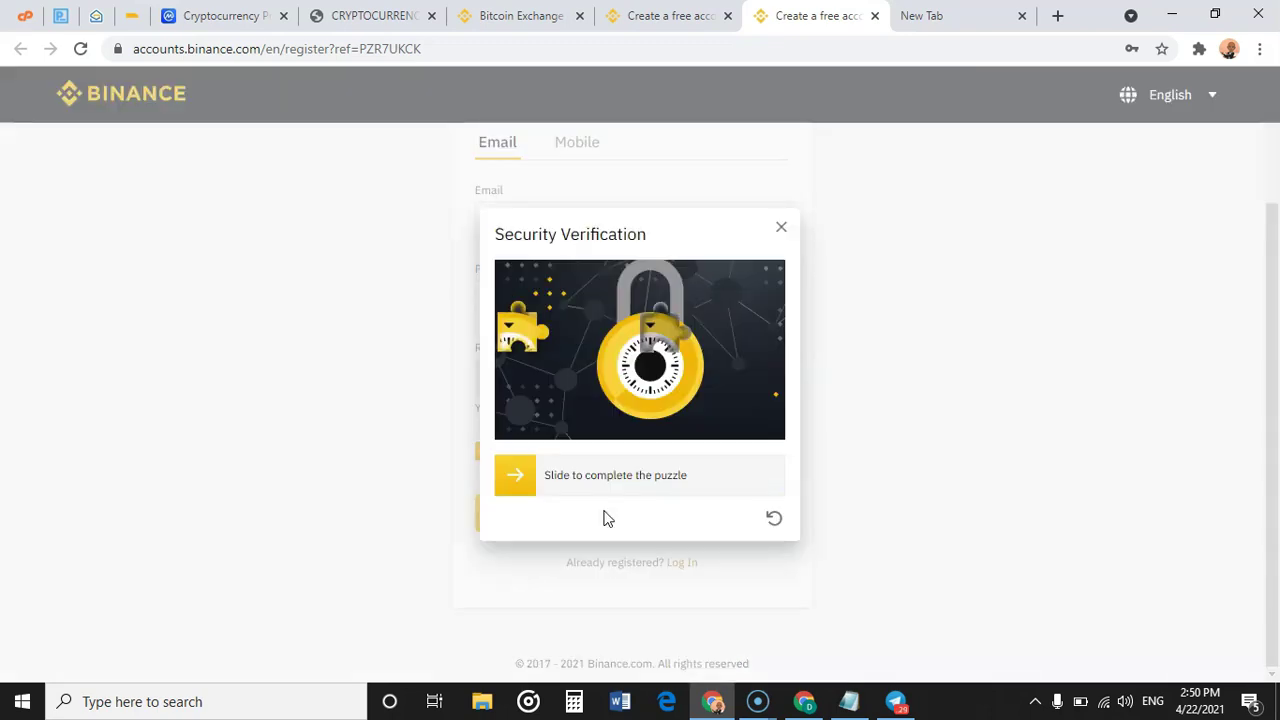
Slide the puzzle piece into the lock's gap to pass security verification.
{"action": "left_click_drag", "start_coordinate": [508, 471], "coordinate": [664, 470]}
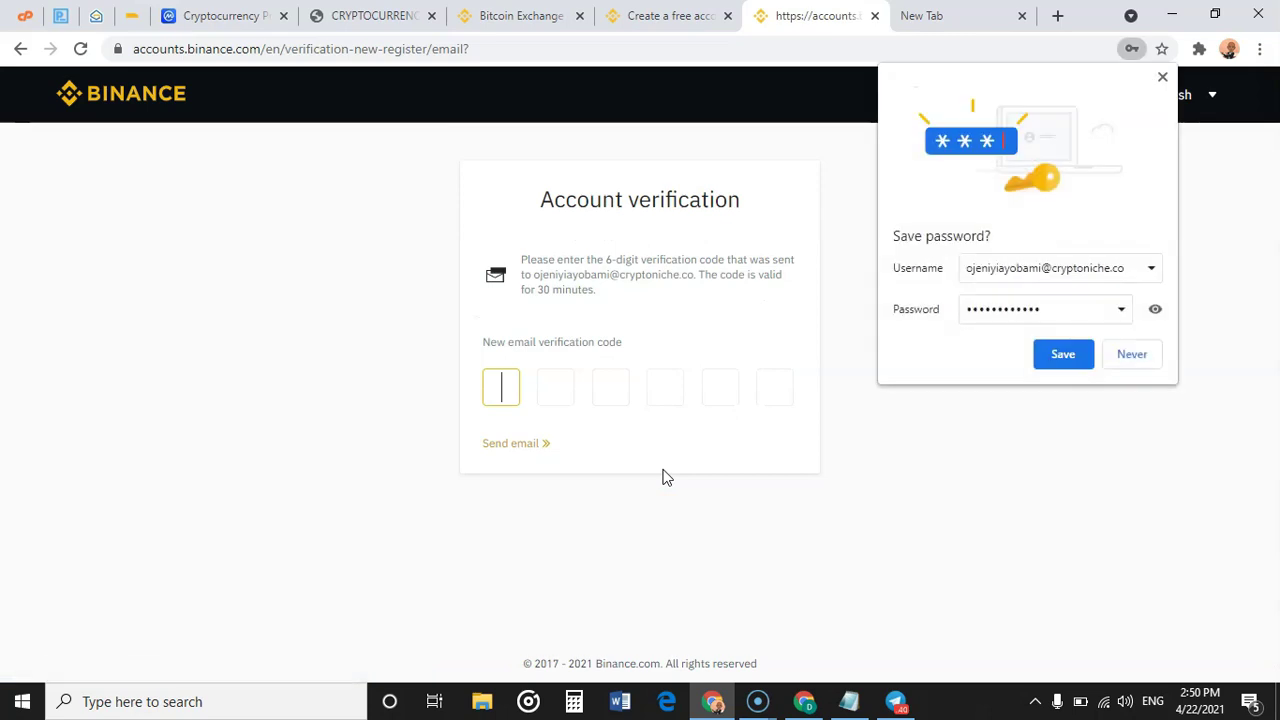
{"action": "left_click", "coordinate": [644, 487]}
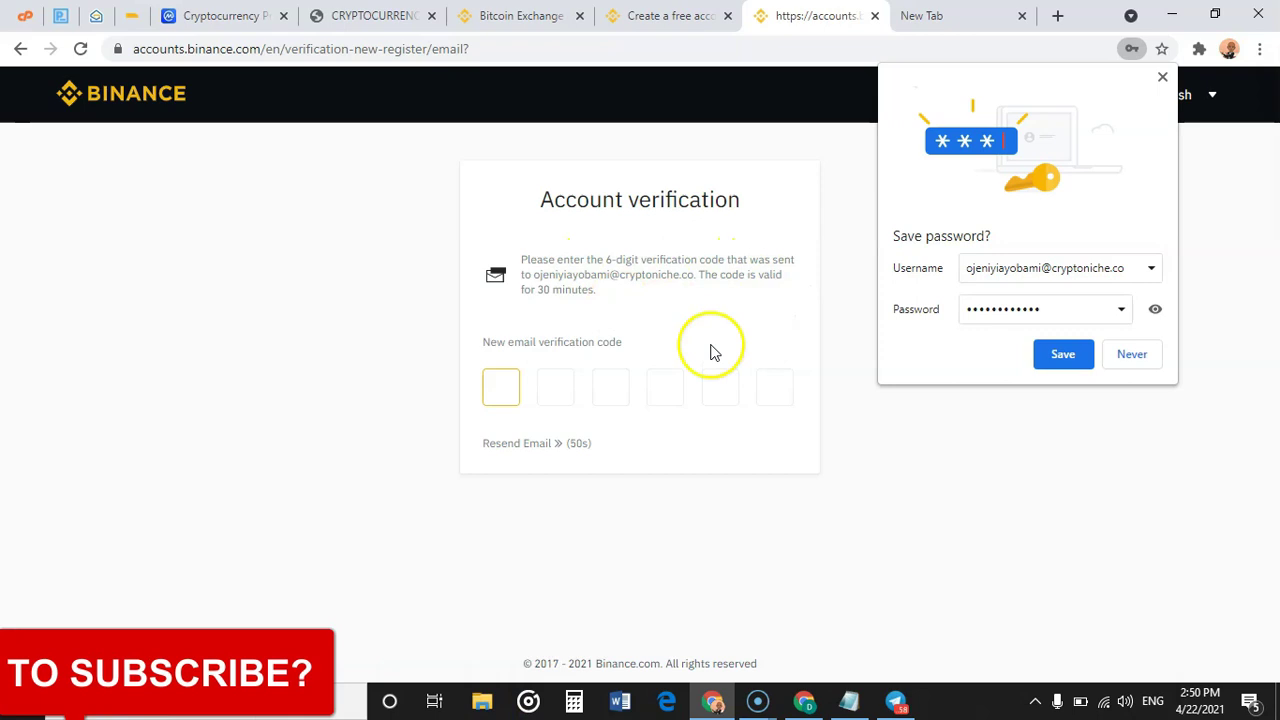
Log into Roundcube Webmail, refresh the Inbox, then request another Binance verification email.
{"action": "left_click", "coordinate": [25, 16]}
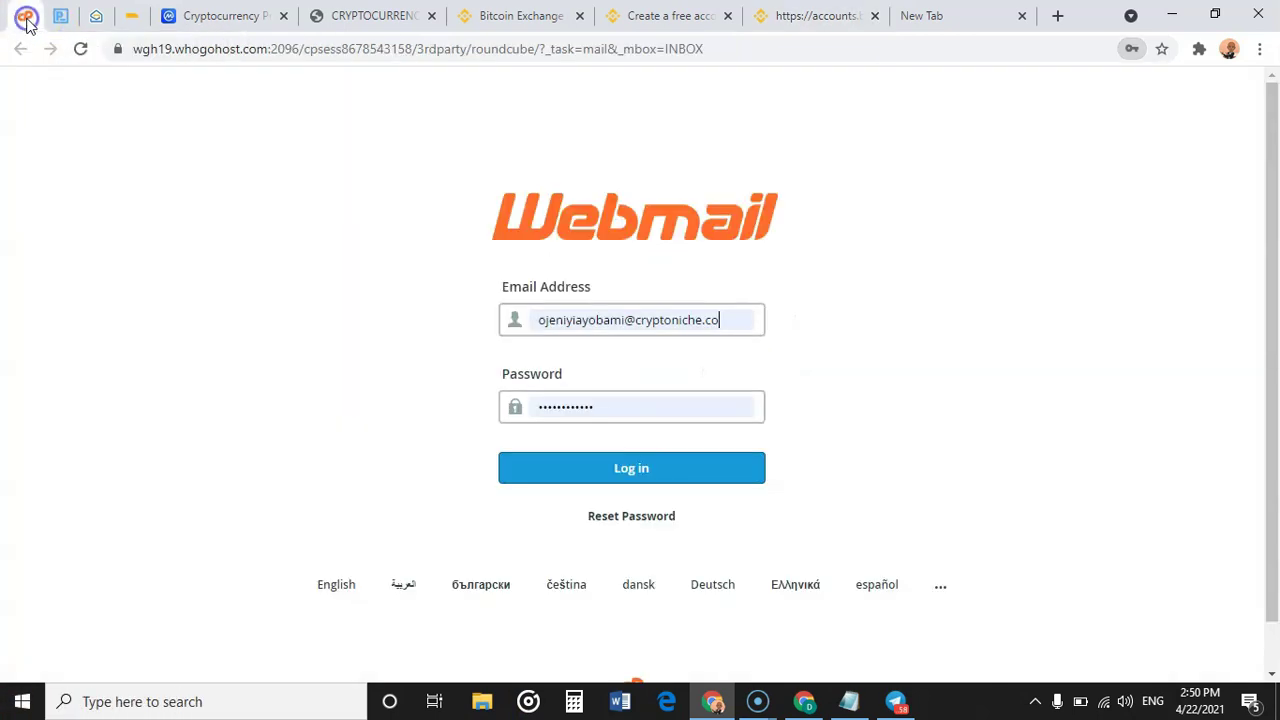
{"action": "left_click", "coordinate": [604, 469]}
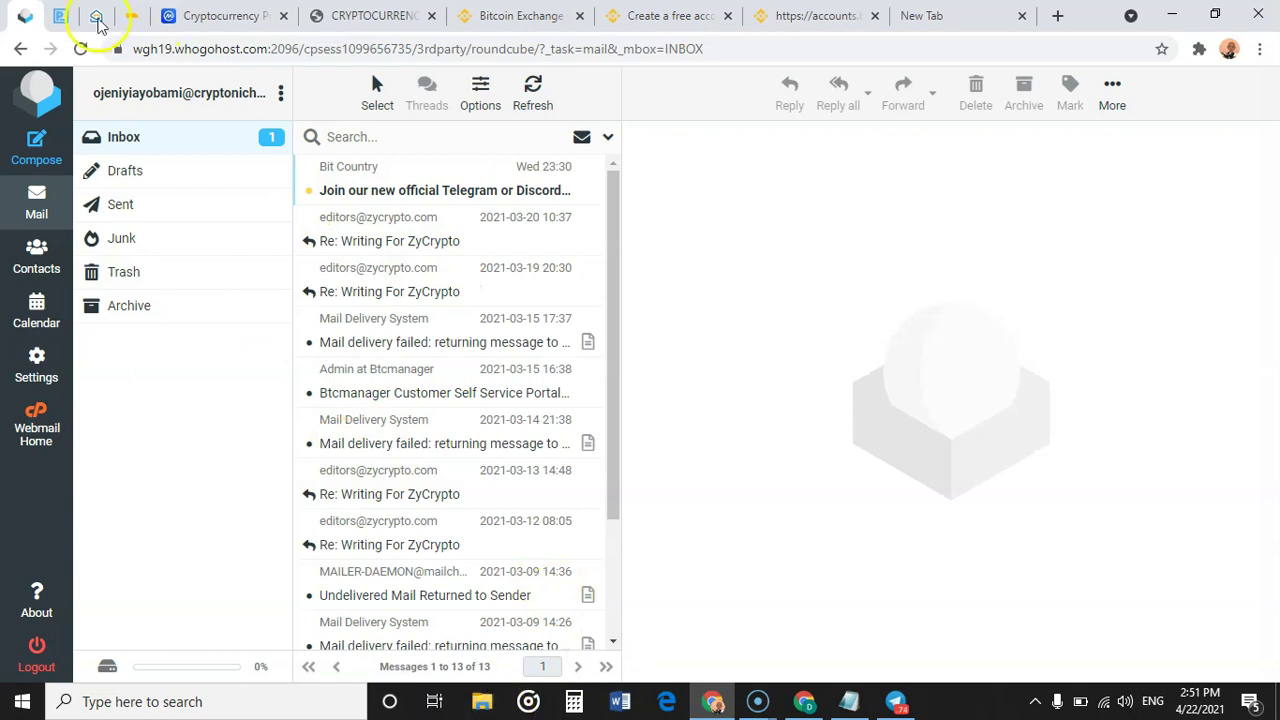
{"action": "left_click", "coordinate": [197, 140]}
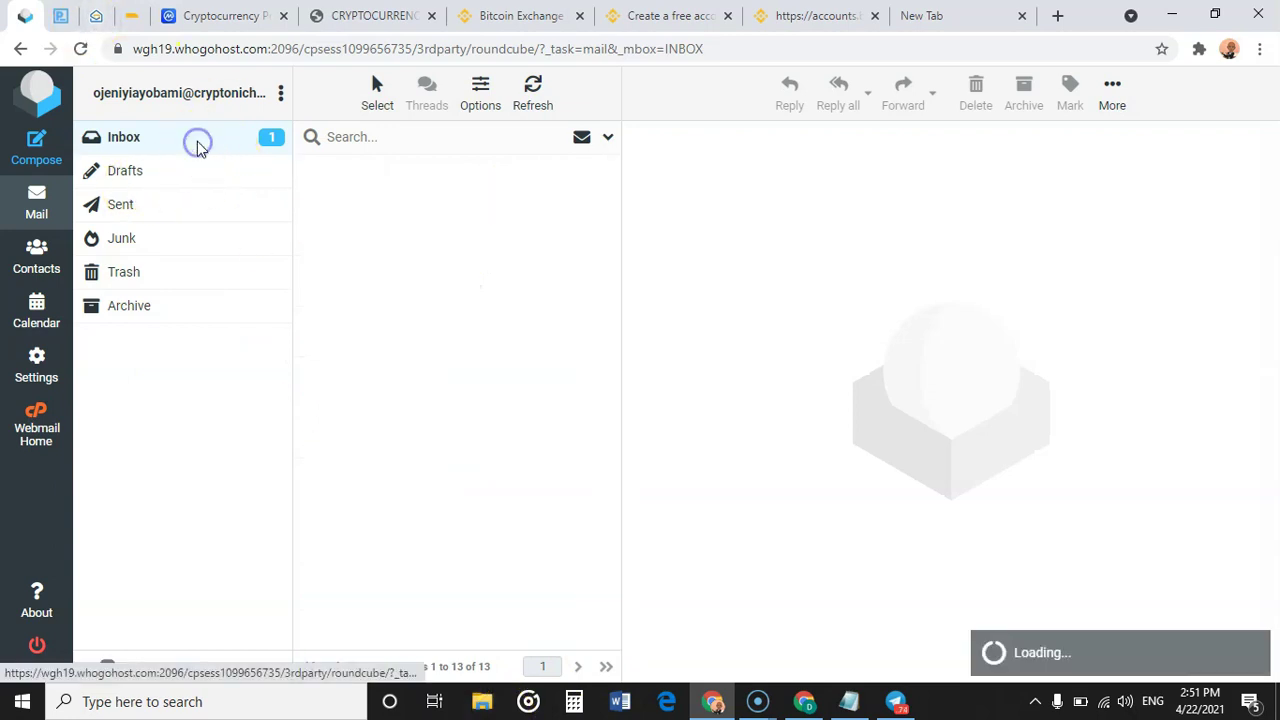
{"action": "left_click", "coordinate": [81, 49]}
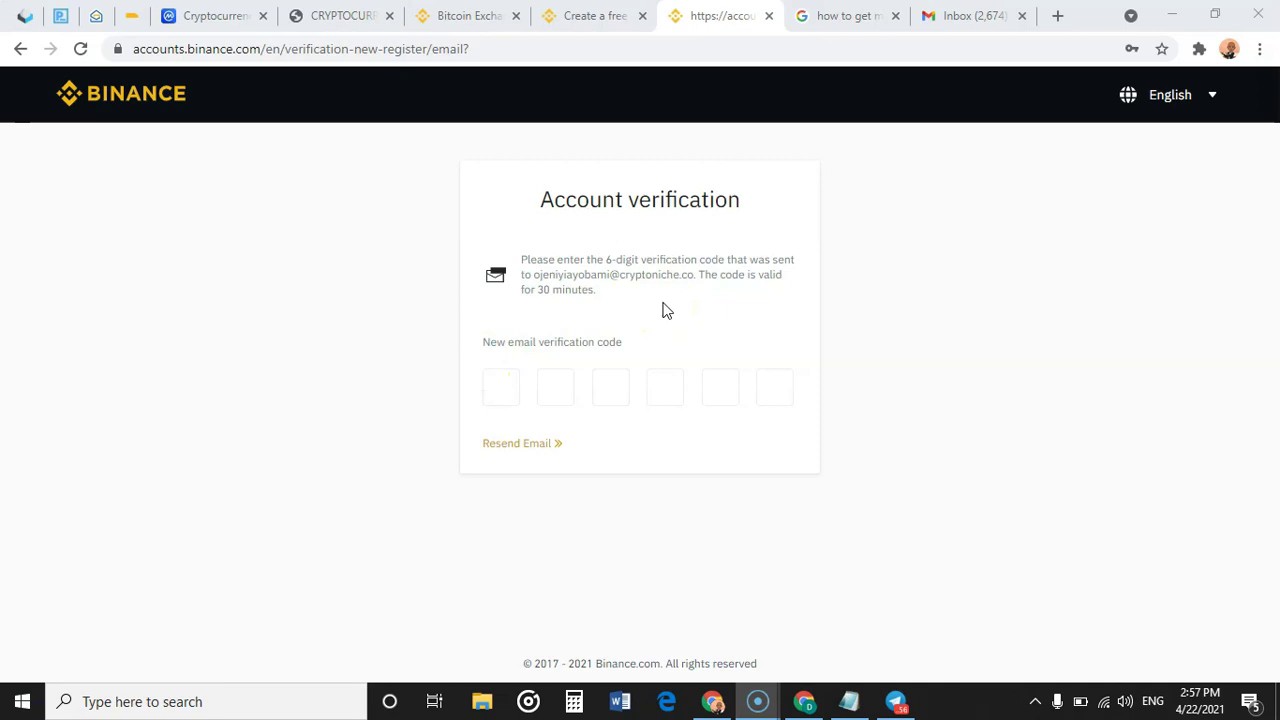
{"action": "left_click", "coordinate": [547, 446]}
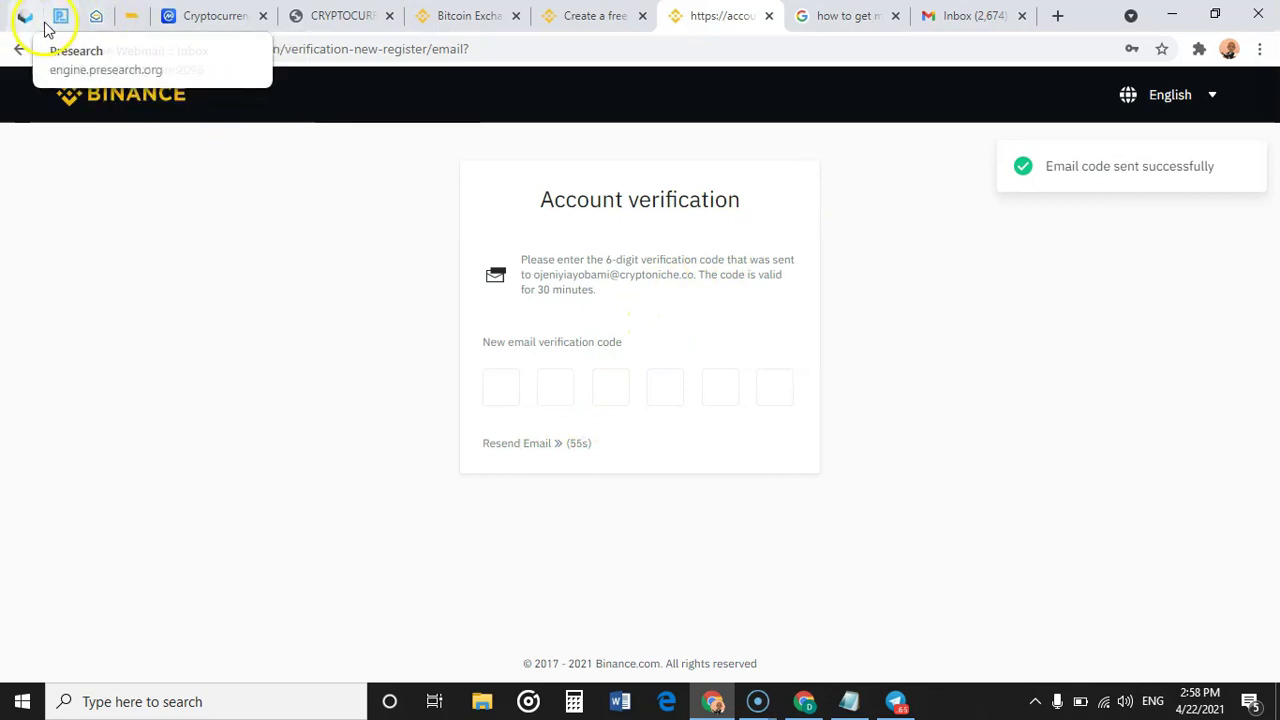
Switch to the webmail tab and reload it to fetch Binance's confirmation email.
{"action": "left_click", "coordinate": [28, 20]}
{"action": "left_click", "coordinate": [80, 49]}
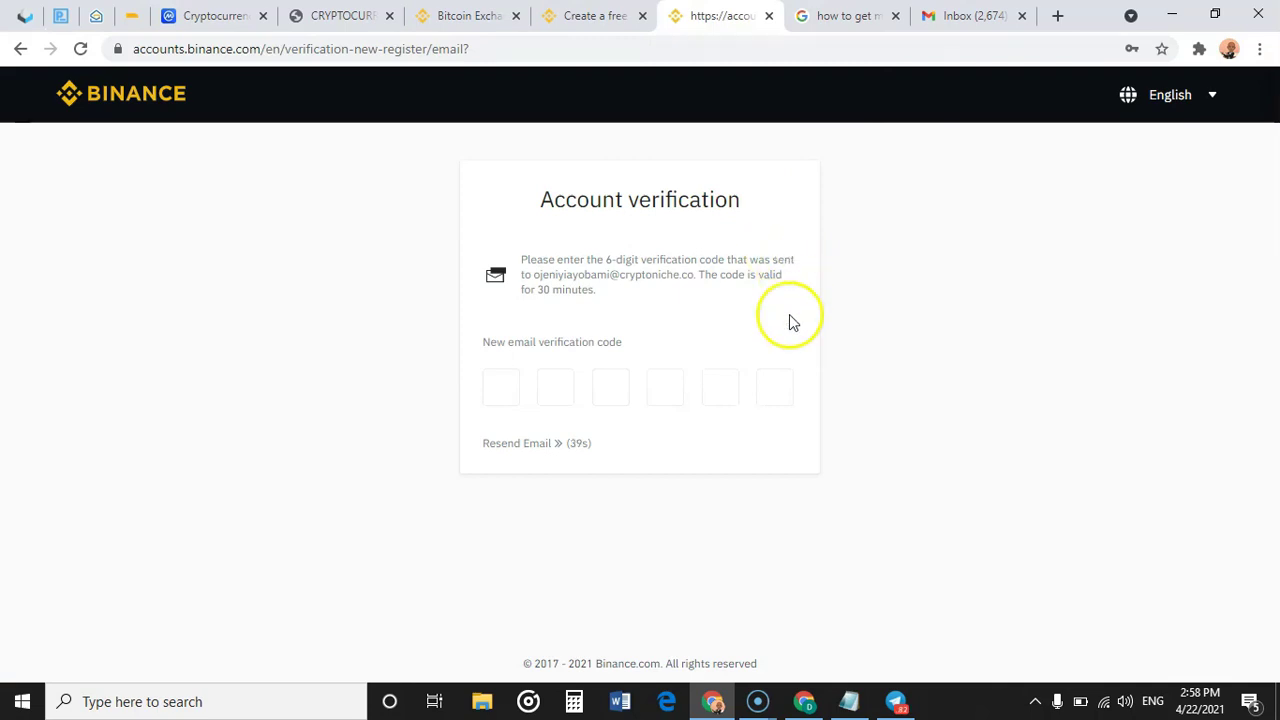
Open Binance's Confirm Your Registration email and scroll to the activation code.
{"action": "key", "text": "ctrl+1"}
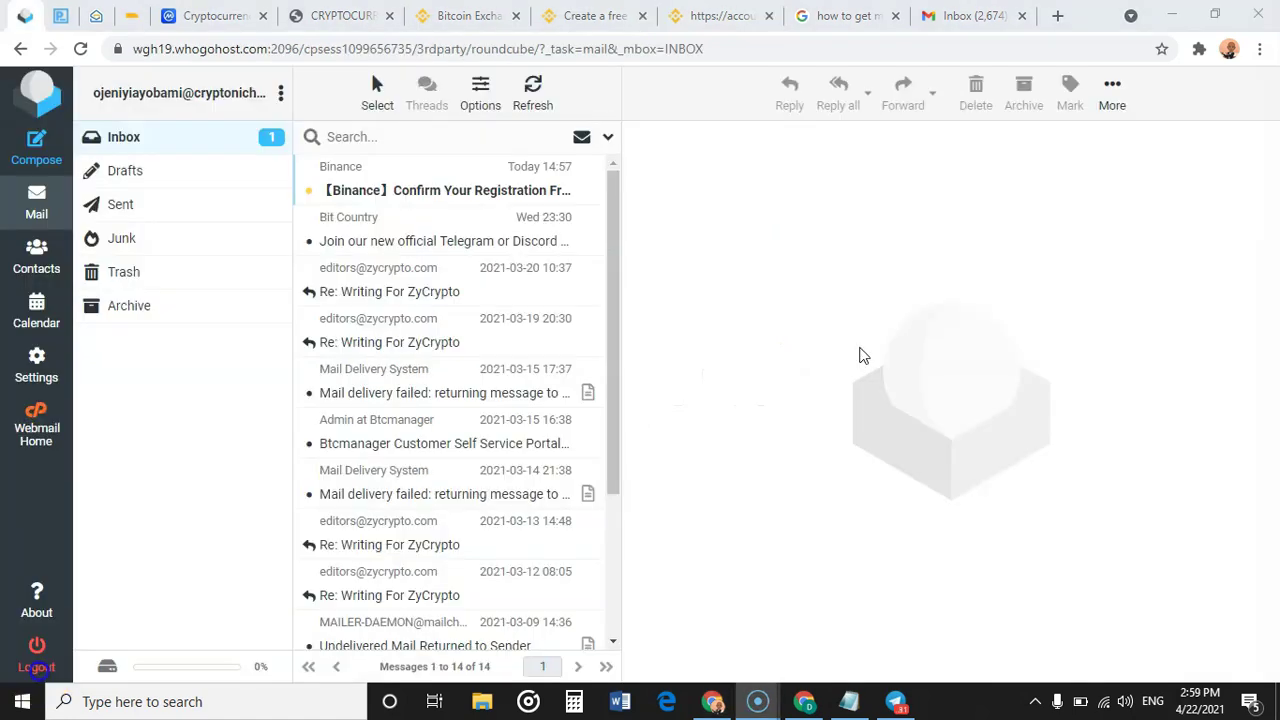
{"action": "left_click", "coordinate": [453, 197]}
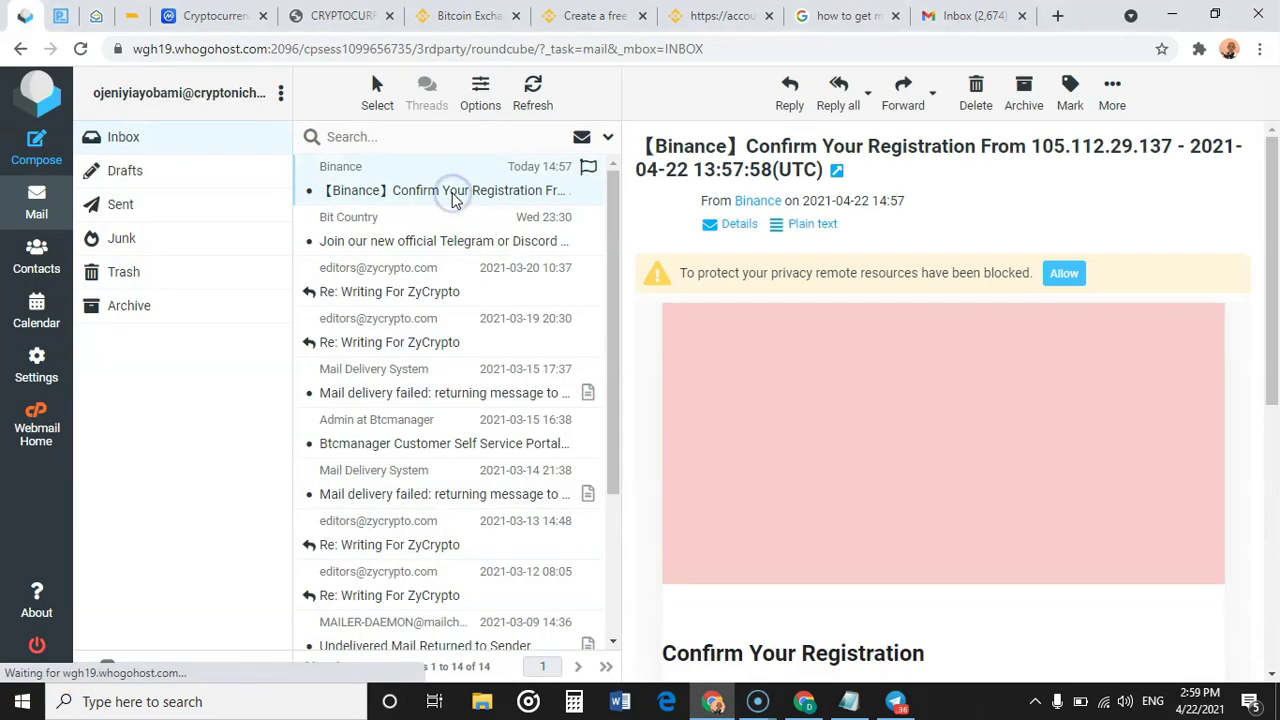
{"action": "scroll", "coordinate": [864, 415], "scroll_direction": "down", "scroll_amount": 4}
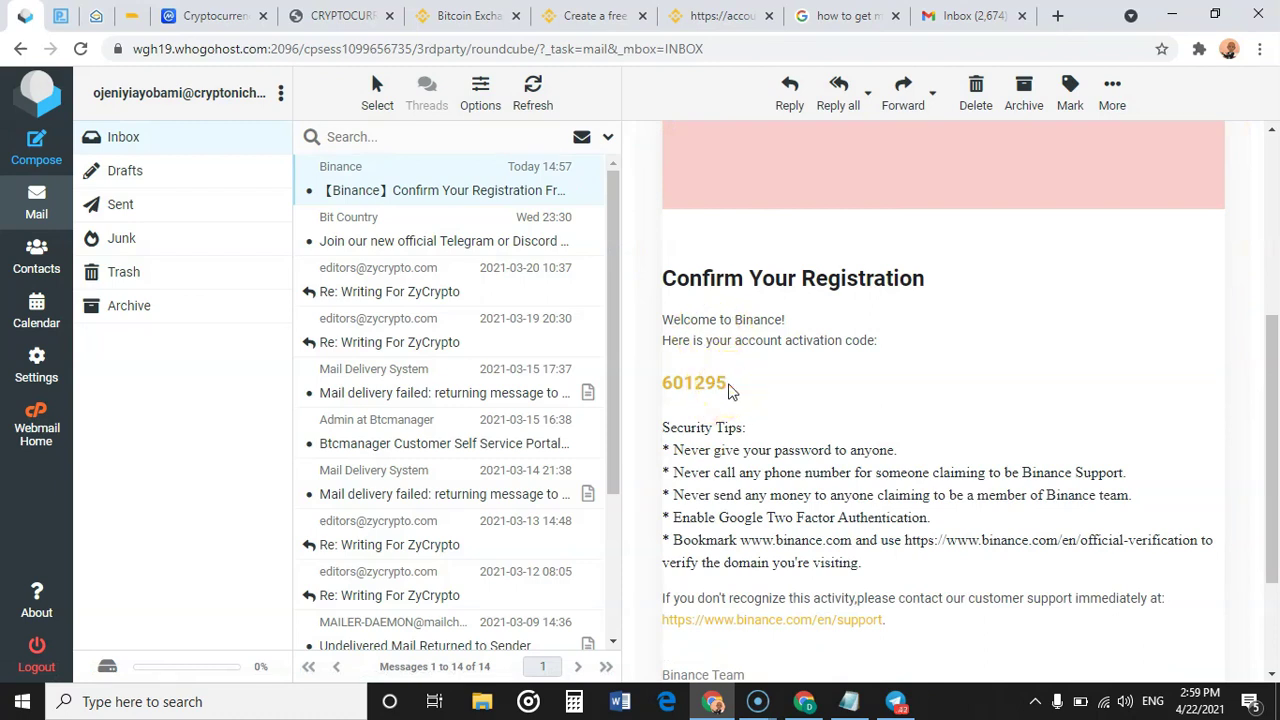
Enter the emailed six-digit activation code on Binance's Account verification page.
{"action": "left_click", "coordinate": [715, 14]}
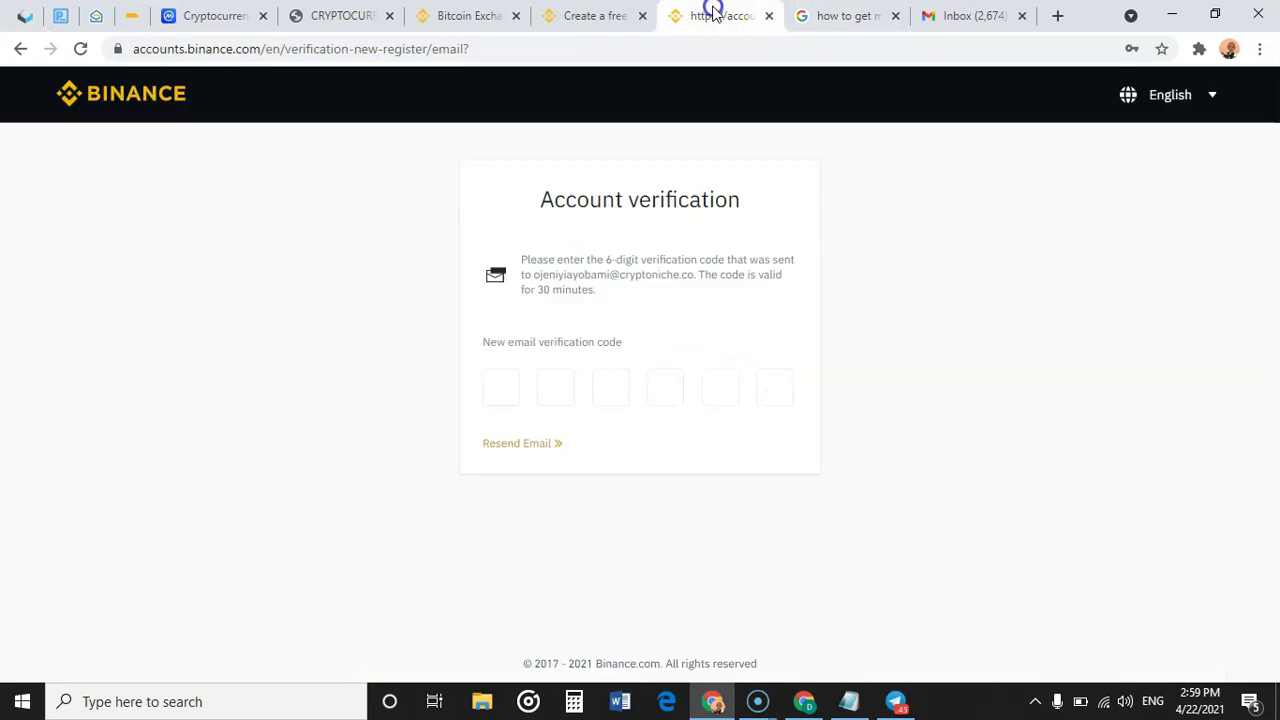
{"action": "left_click", "coordinate": [501, 389]}
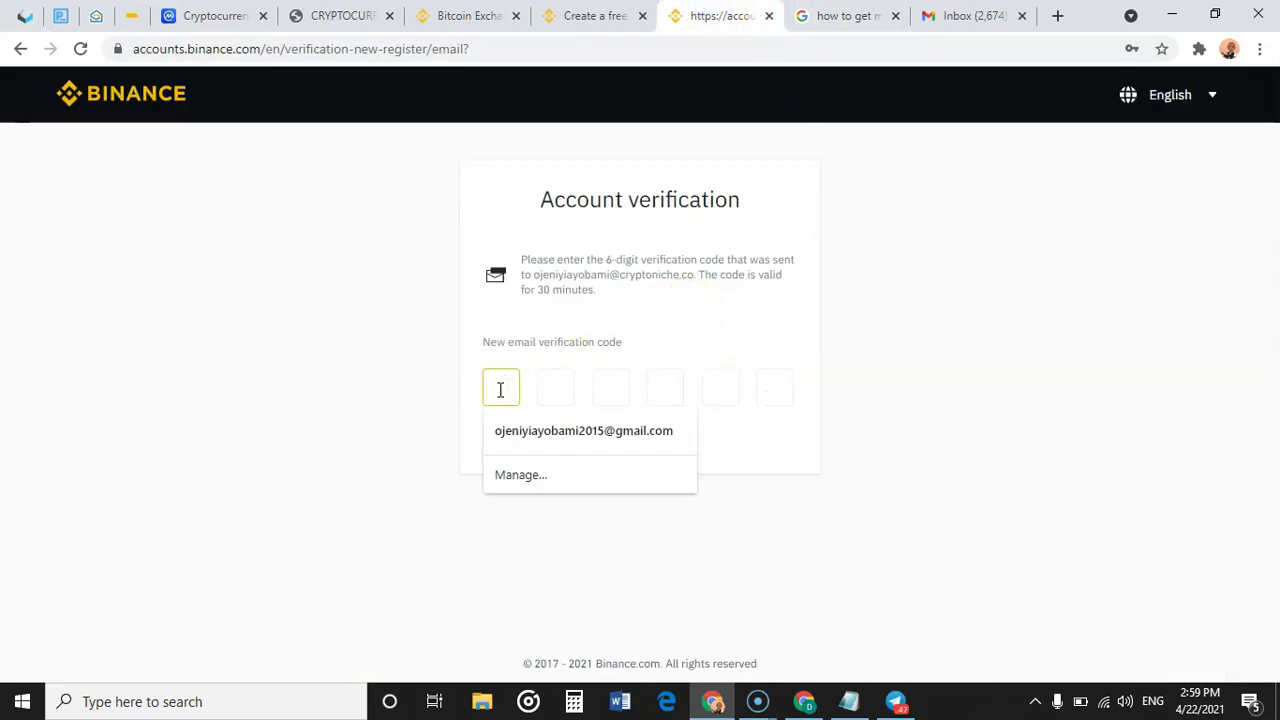
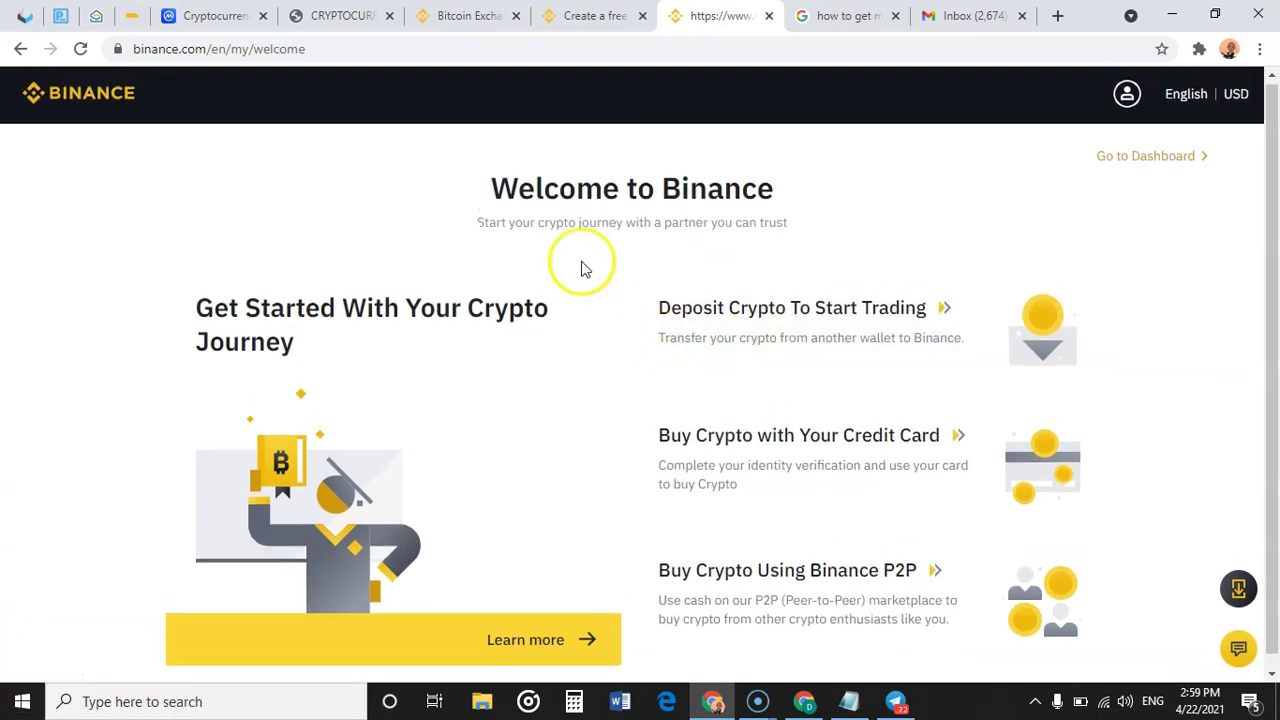
Continue to the new account's dashboard, which opens with the Security verification prompt.
{"action": "scroll", "coordinate": [780, 520], "scroll_direction": "down", "scroll_amount": 1}
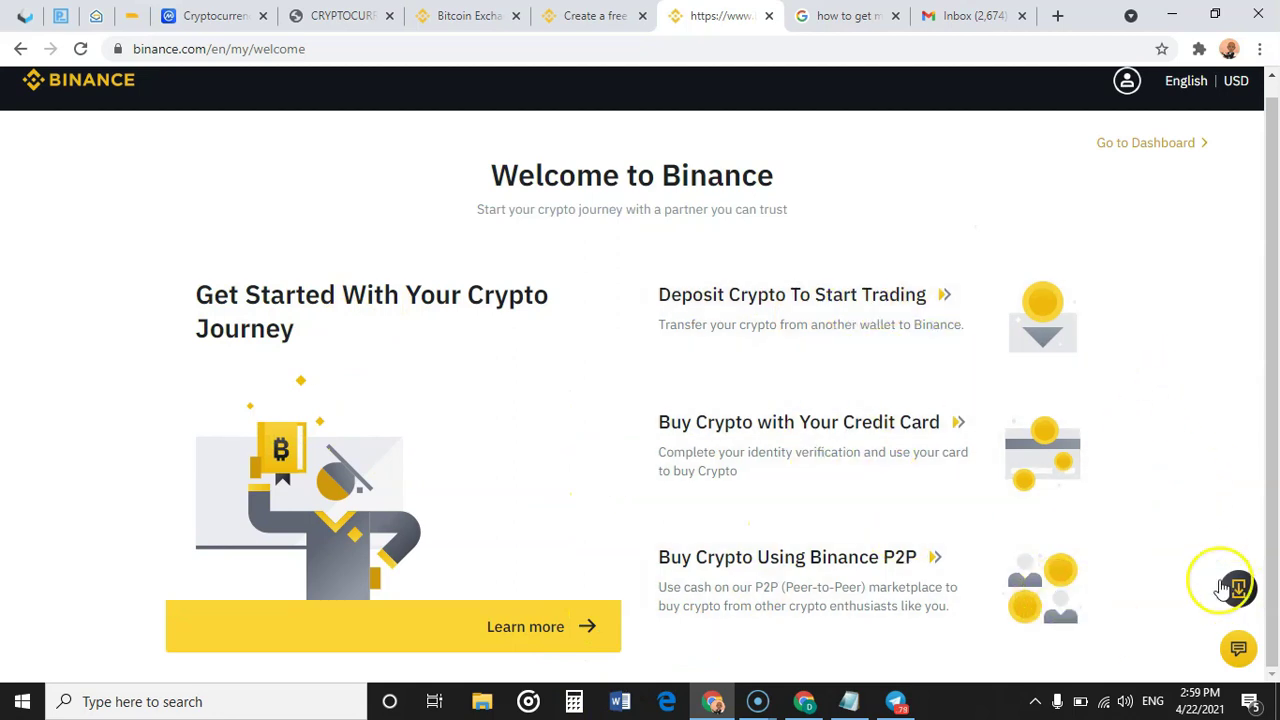
{"action": "left_click", "coordinate": [1160, 145]}
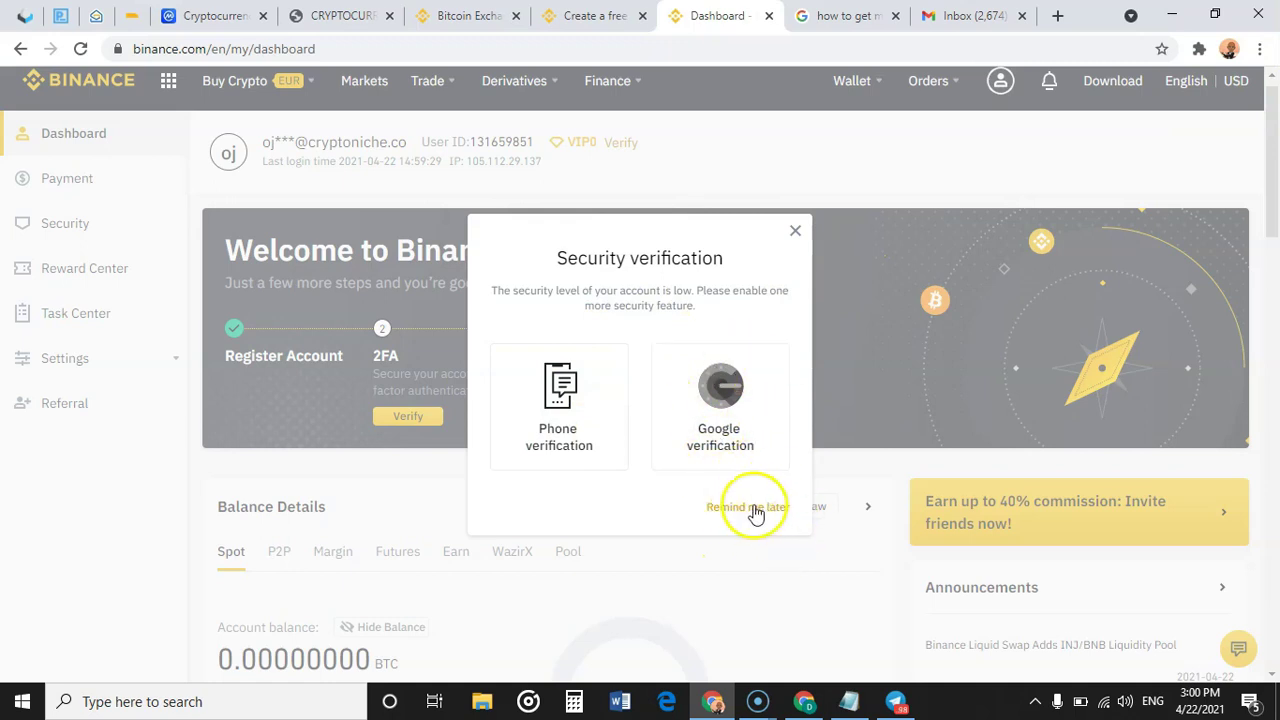
Choose 'Remind me later' on the Security verification prompt and return to the dashboard's Welcome checklist.
{"action": "left_click", "coordinate": [755, 510]}
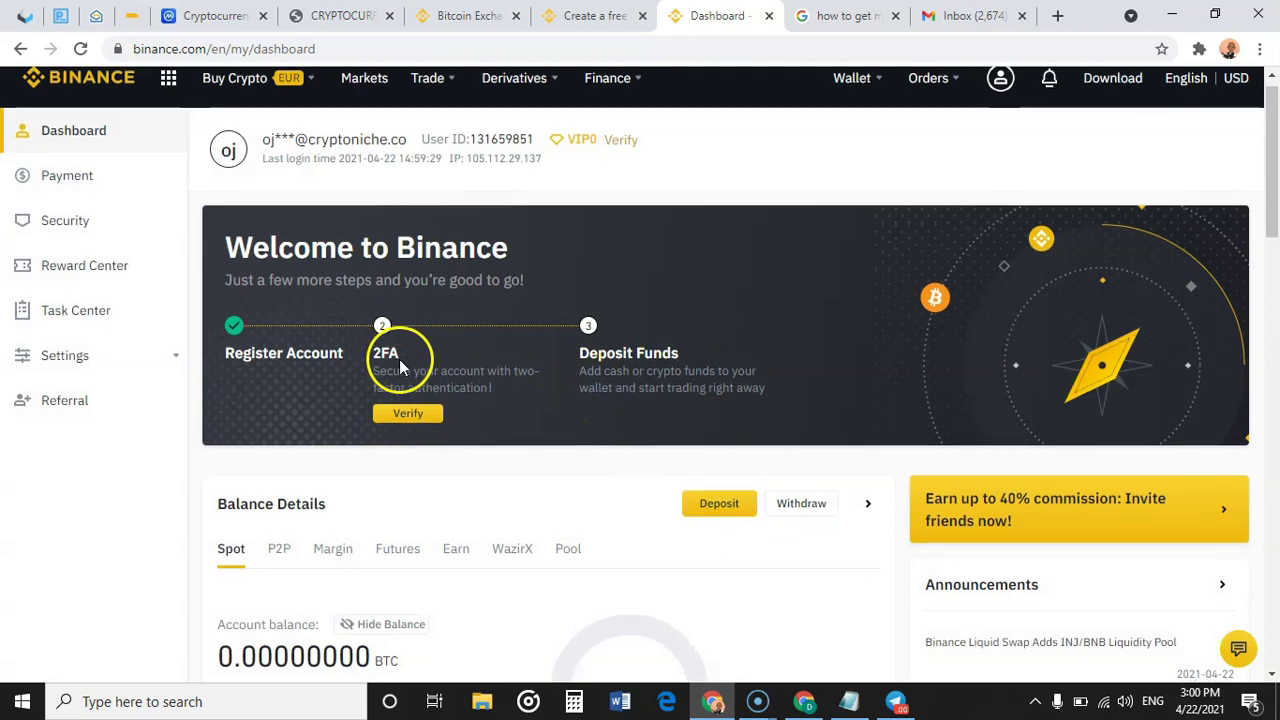
{"action": "scroll", "coordinate": [394, 366], "scroll_direction": "down", "scroll_amount": 5}
{"action": "scroll", "coordinate": [401, 367], "scroll_direction": "down", "scroll_amount": 4}
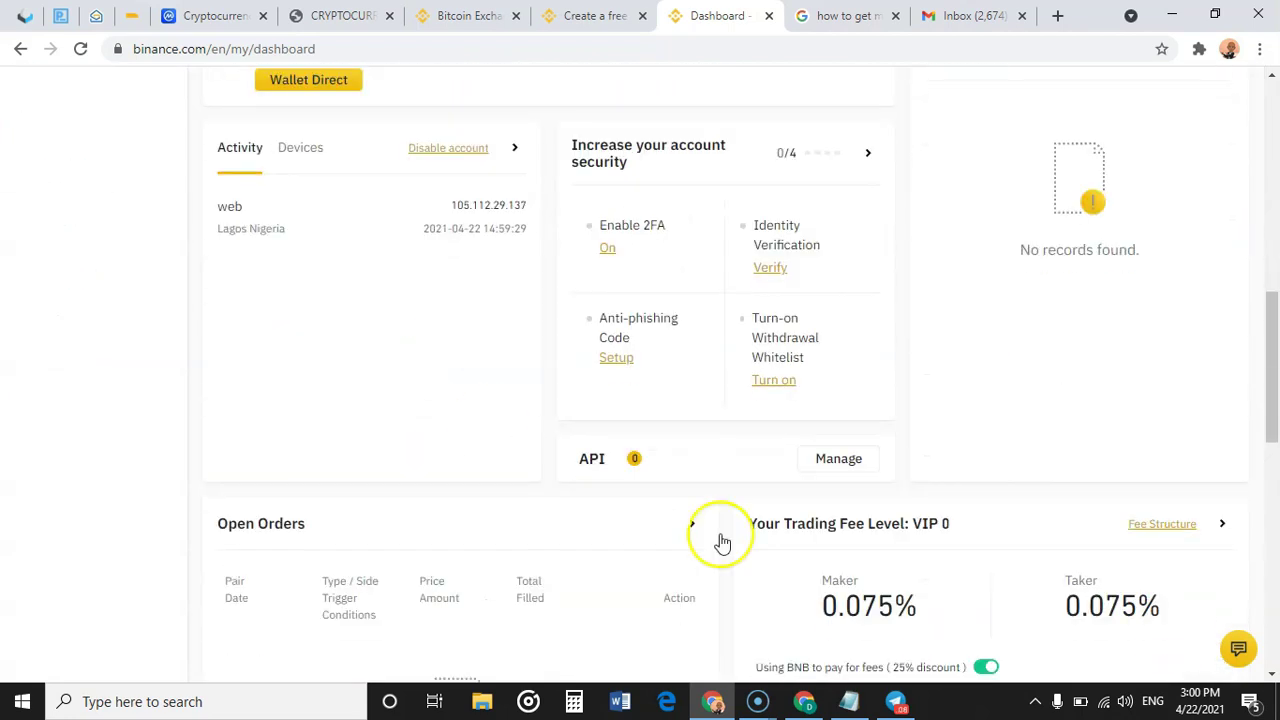
{"action": "scroll", "coordinate": [706, 535], "scroll_direction": "down", "scroll_amount": 2}
{"action": "scroll", "coordinate": [706, 538], "scroll_direction": "up", "scroll_amount": 10}
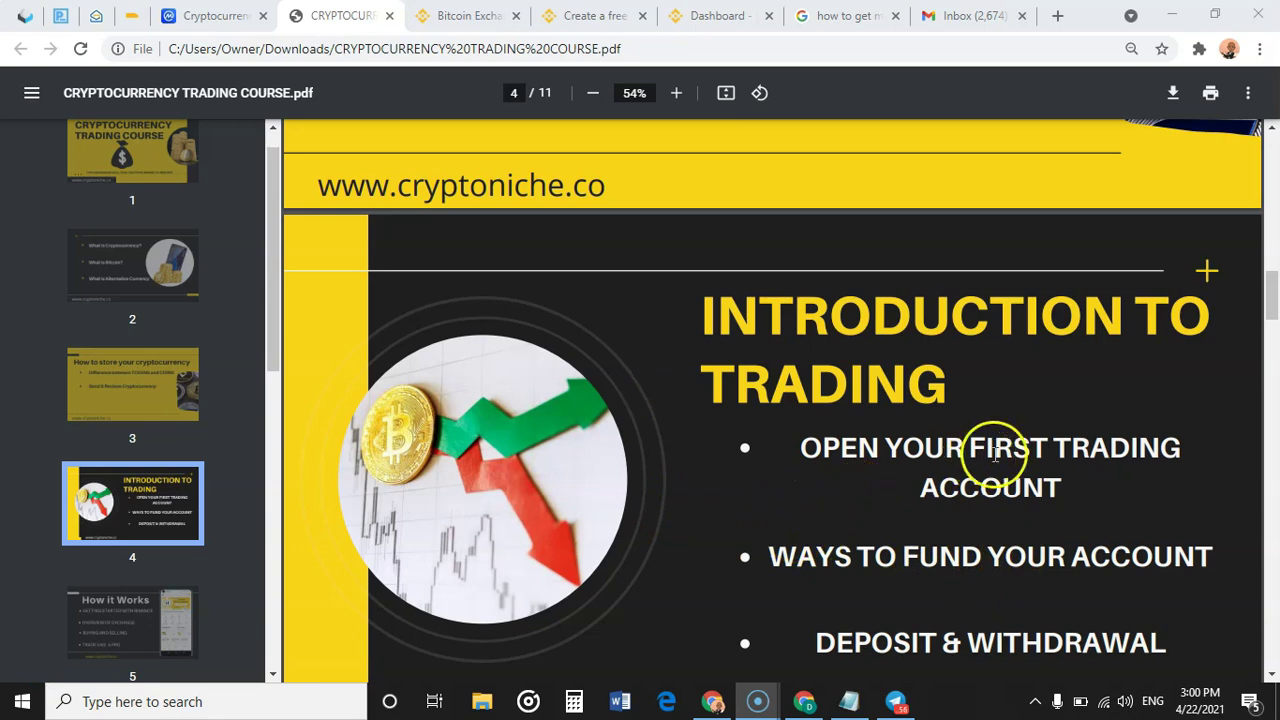
{"action": "left_click", "coordinate": [718, 15]}
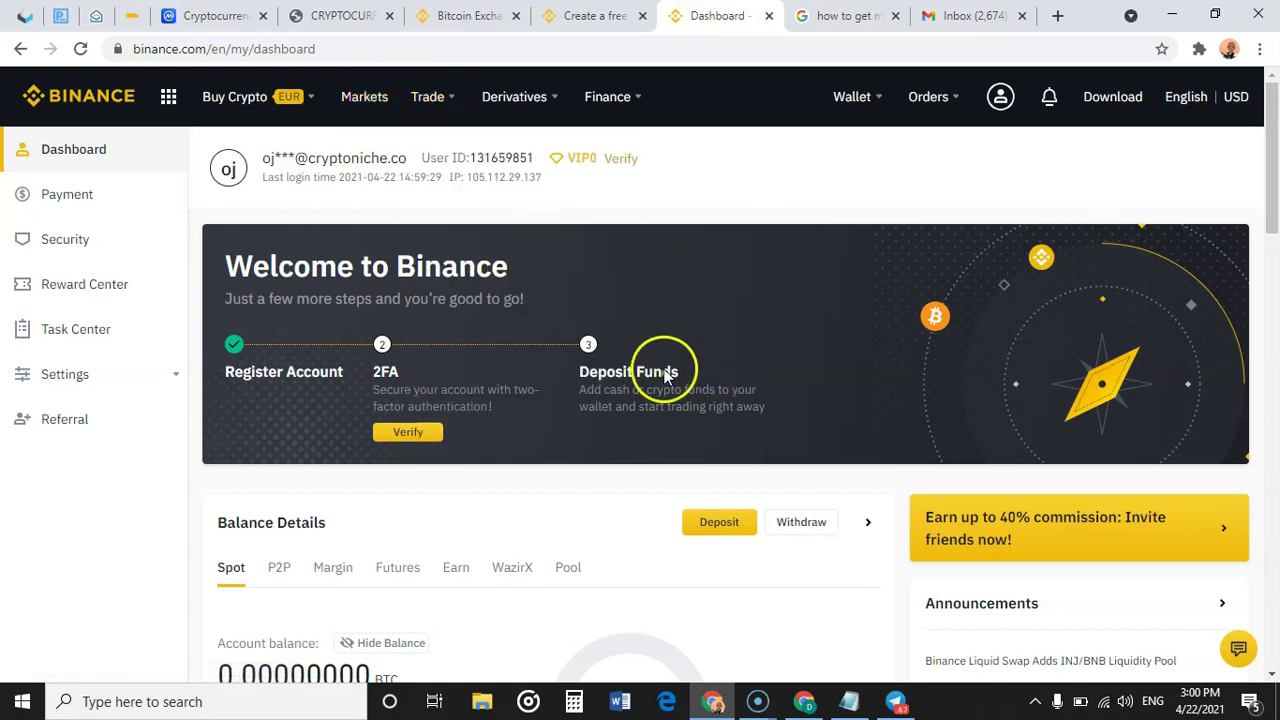
{"action": "mouse_move", "coordinate": [435, 115]}
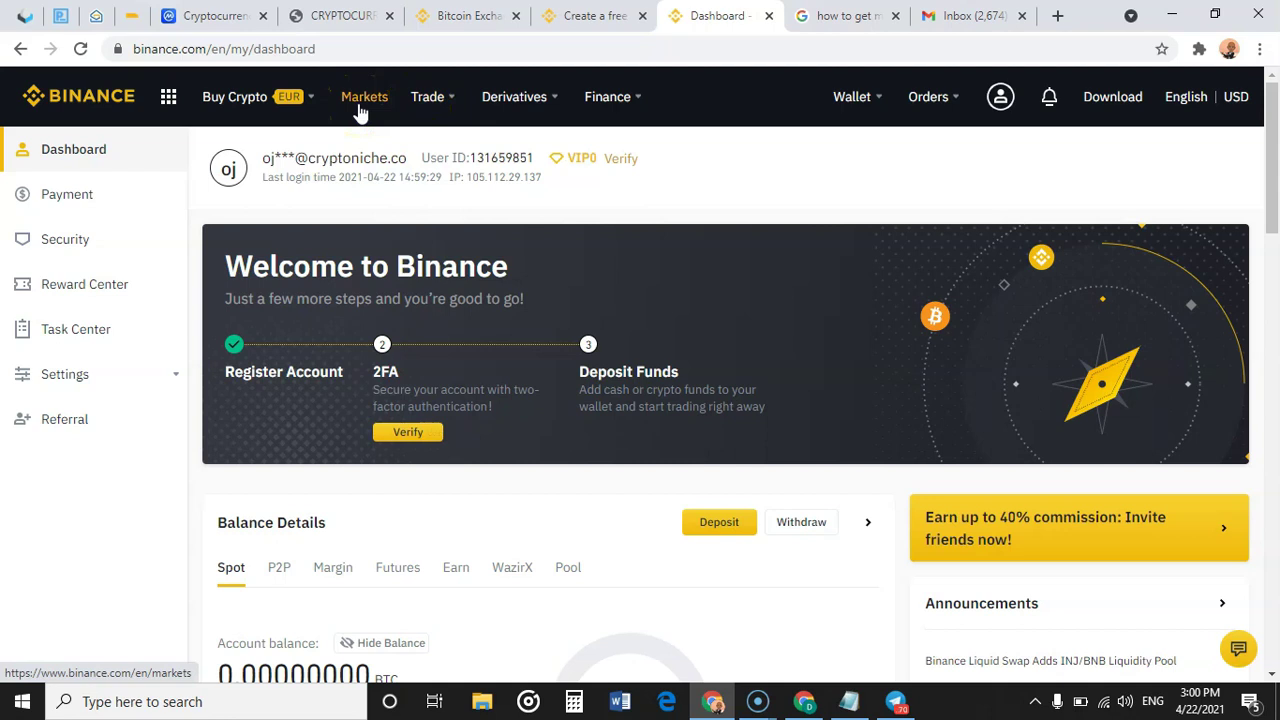
{"action": "mouse_move", "coordinate": [172, 105]}
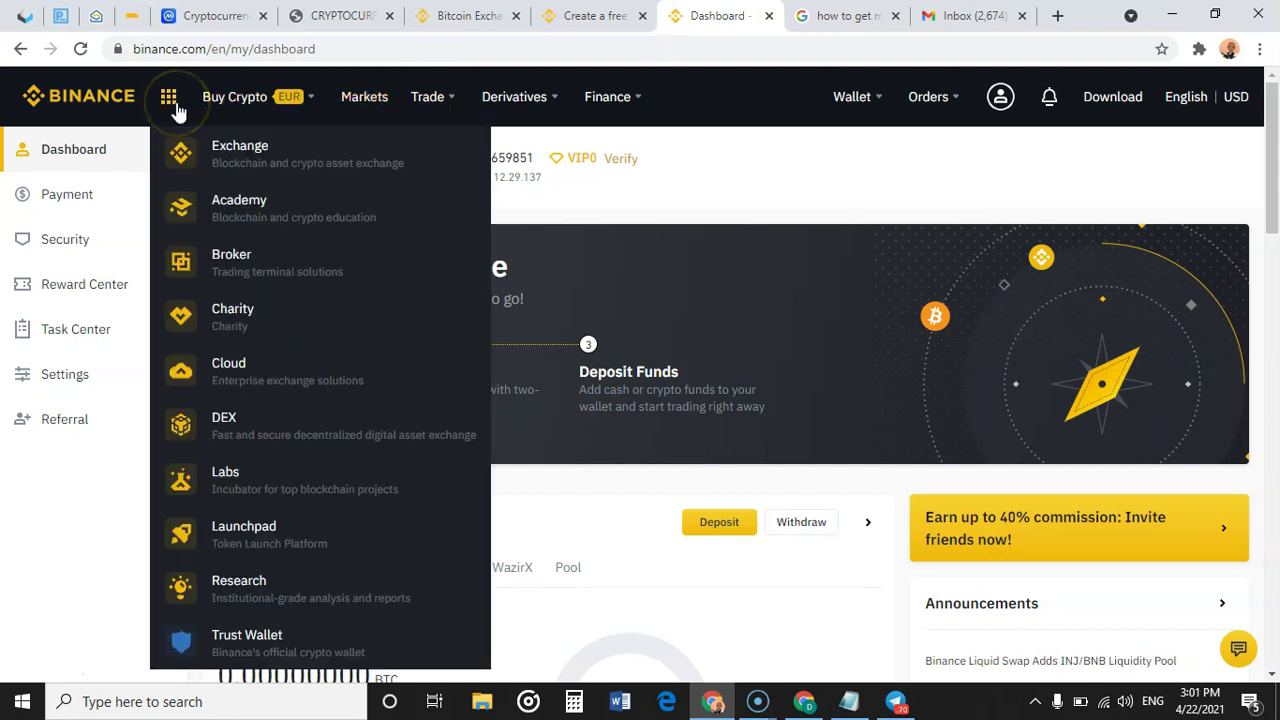
{"action": "scroll", "coordinate": [620, 423], "scroll_direction": "down", "scroll_amount": 1}
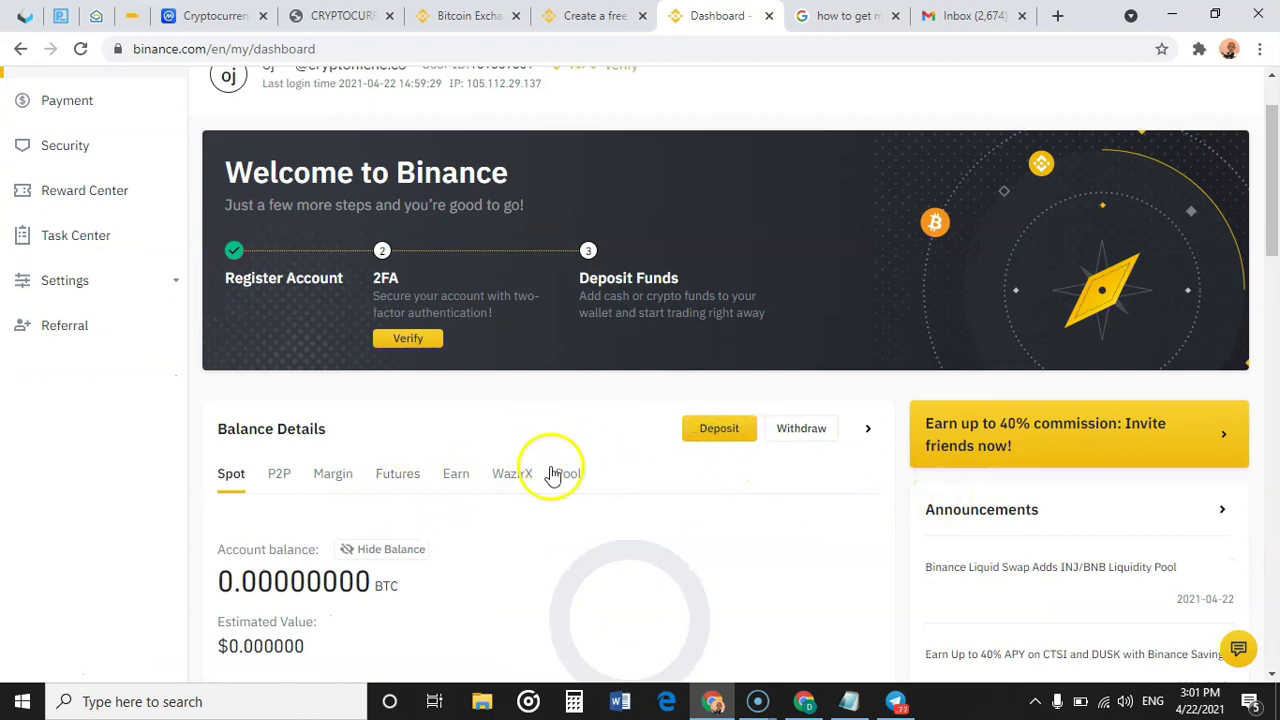
{"action": "scroll", "coordinate": [726, 431], "scroll_direction": "down", "scroll_amount": 4}
{"action": "scroll", "coordinate": [727, 432], "scroll_direction": "up", "scroll_amount": 3}
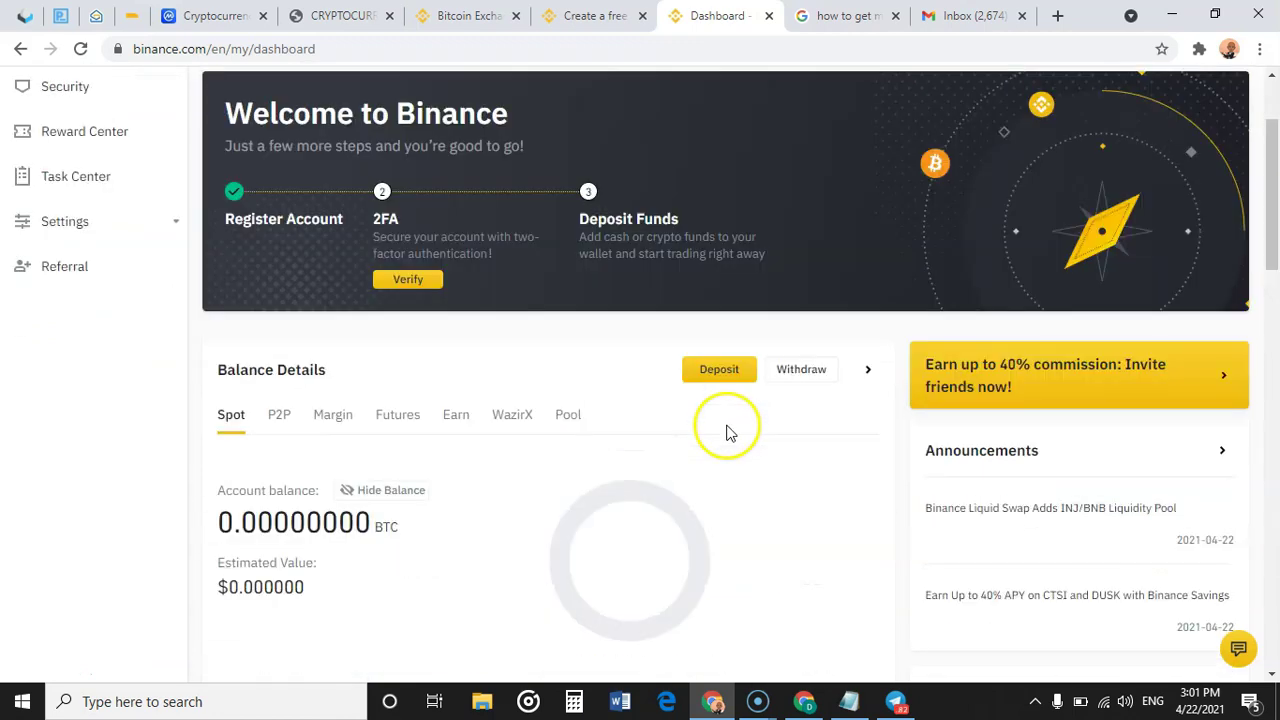
{"action": "scroll", "coordinate": [727, 432], "scroll_direction": "up", "scroll_amount": 2}
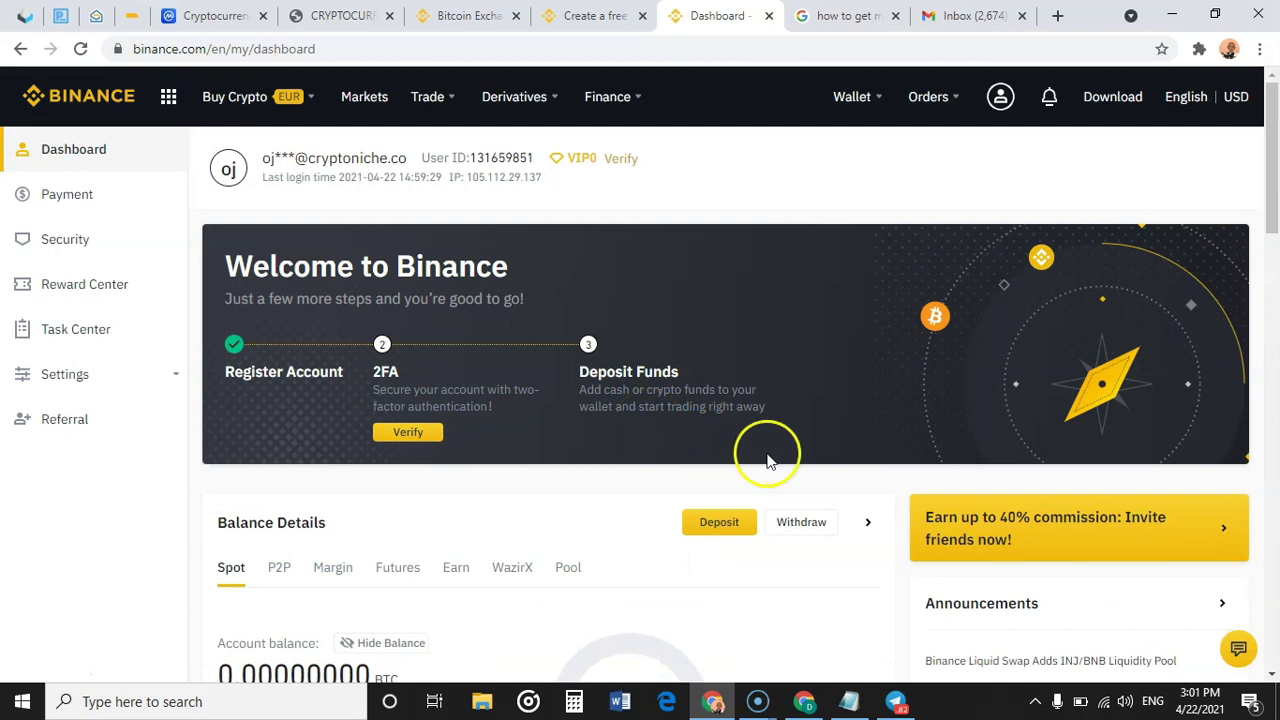
{"action": "left_click", "coordinate": [113, 100]}
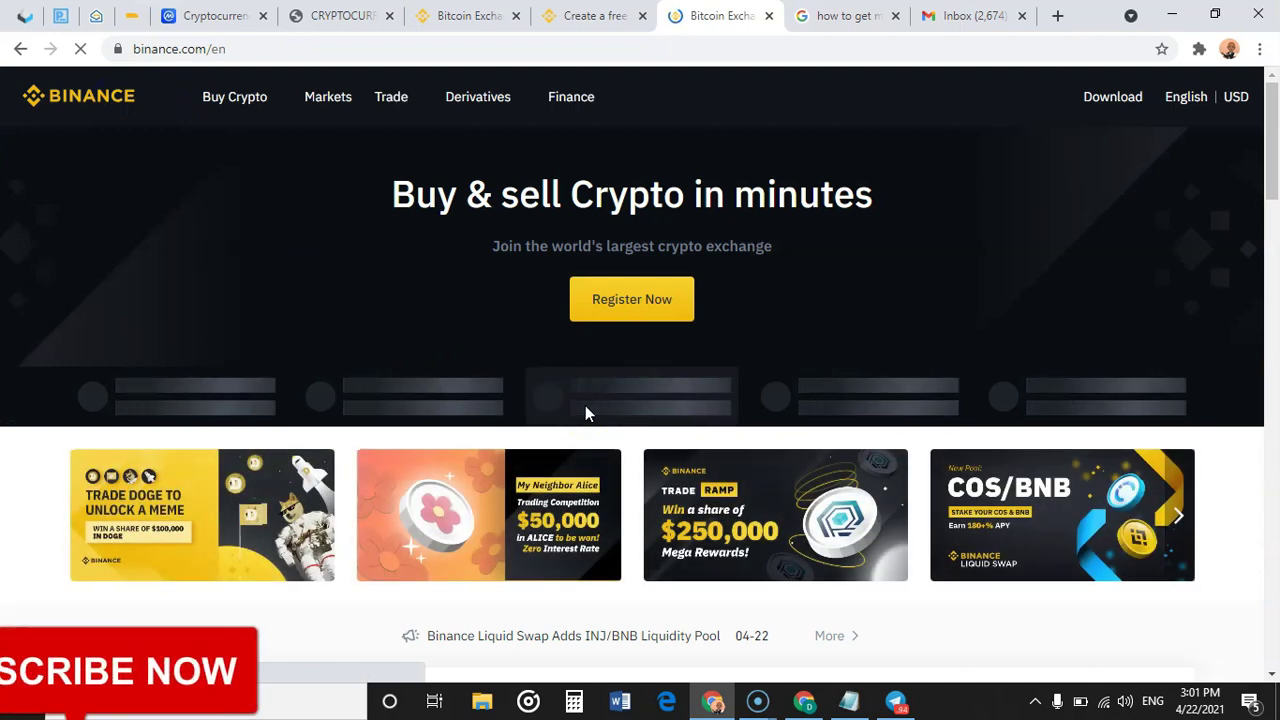
From the home page listings, choose Buy Now under 'Buy & sell Crypto in minutes'.
{"action": "scroll", "coordinate": [730, 512], "scroll_direction": "down", "scroll_amount": 1}
{"action": "scroll", "coordinate": [715, 510], "scroll_direction": "down", "scroll_amount": 1}
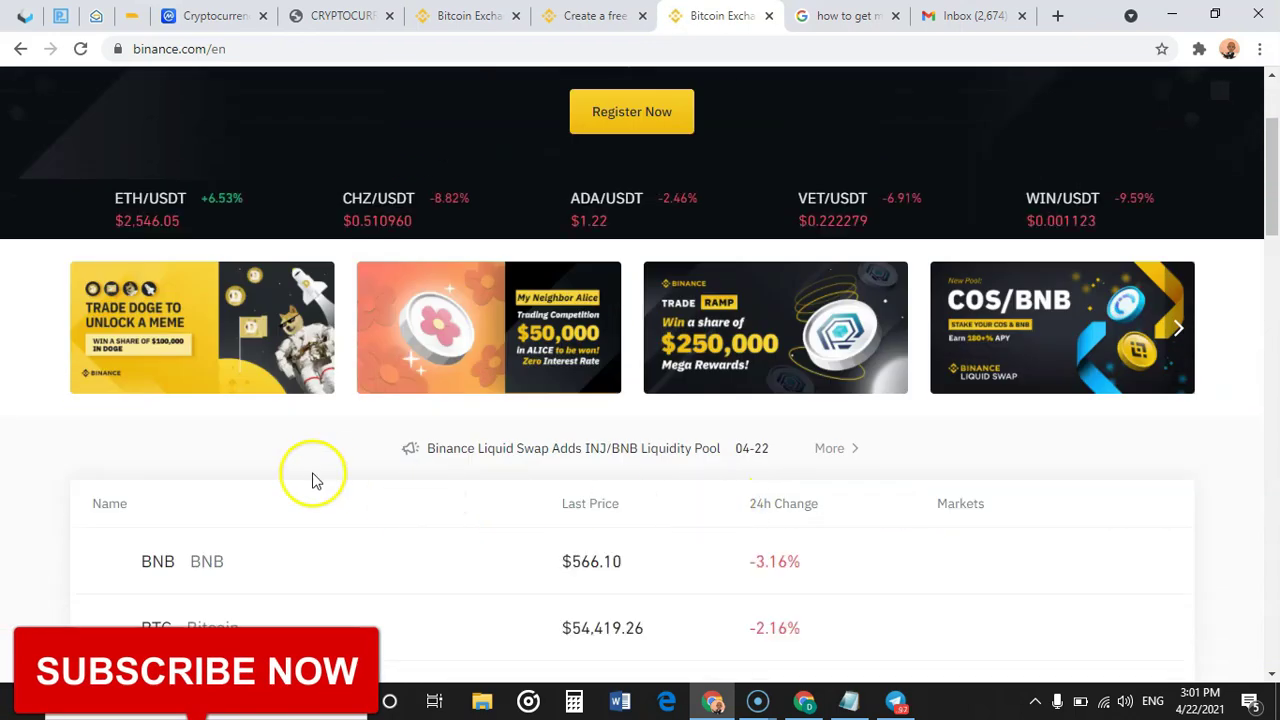
{"action": "scroll", "coordinate": [268, 425], "scroll_direction": "down", "scroll_amount": 2}
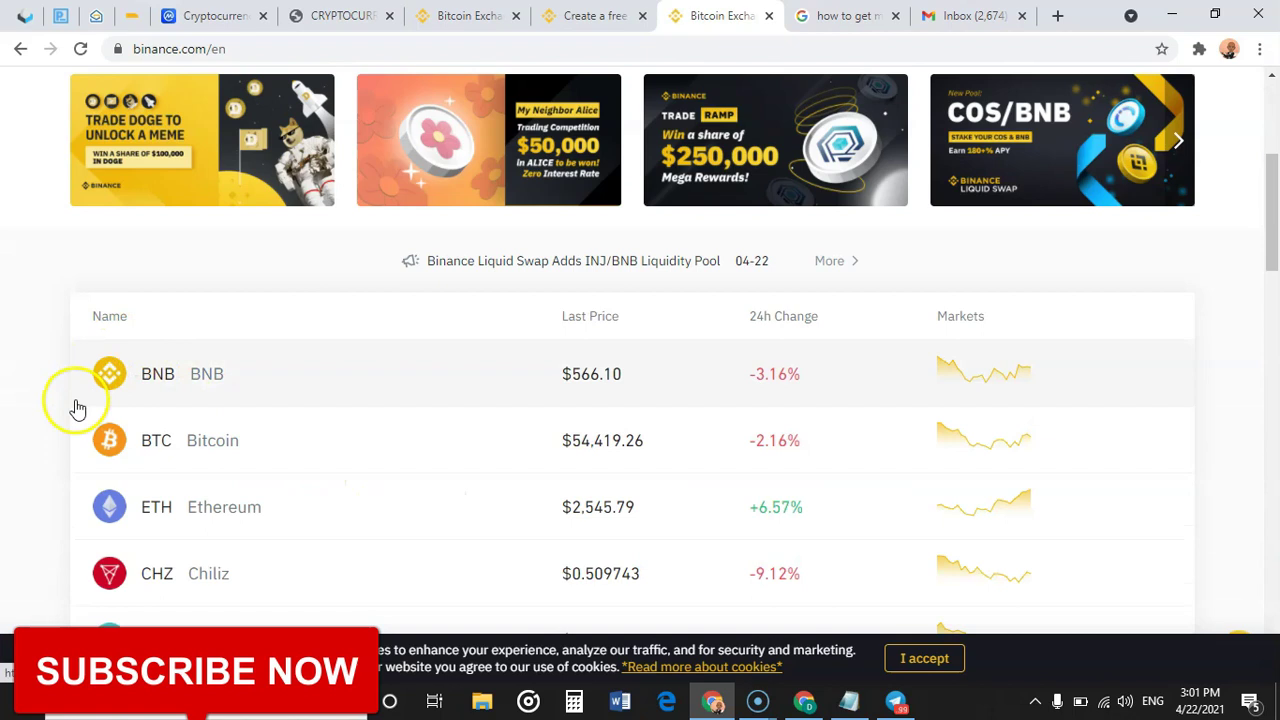
{"action": "scroll", "coordinate": [52, 424], "scroll_direction": "down", "scroll_amount": 5}
{"action": "scroll", "coordinate": [45, 415], "scroll_direction": "down", "scroll_amount": 10}
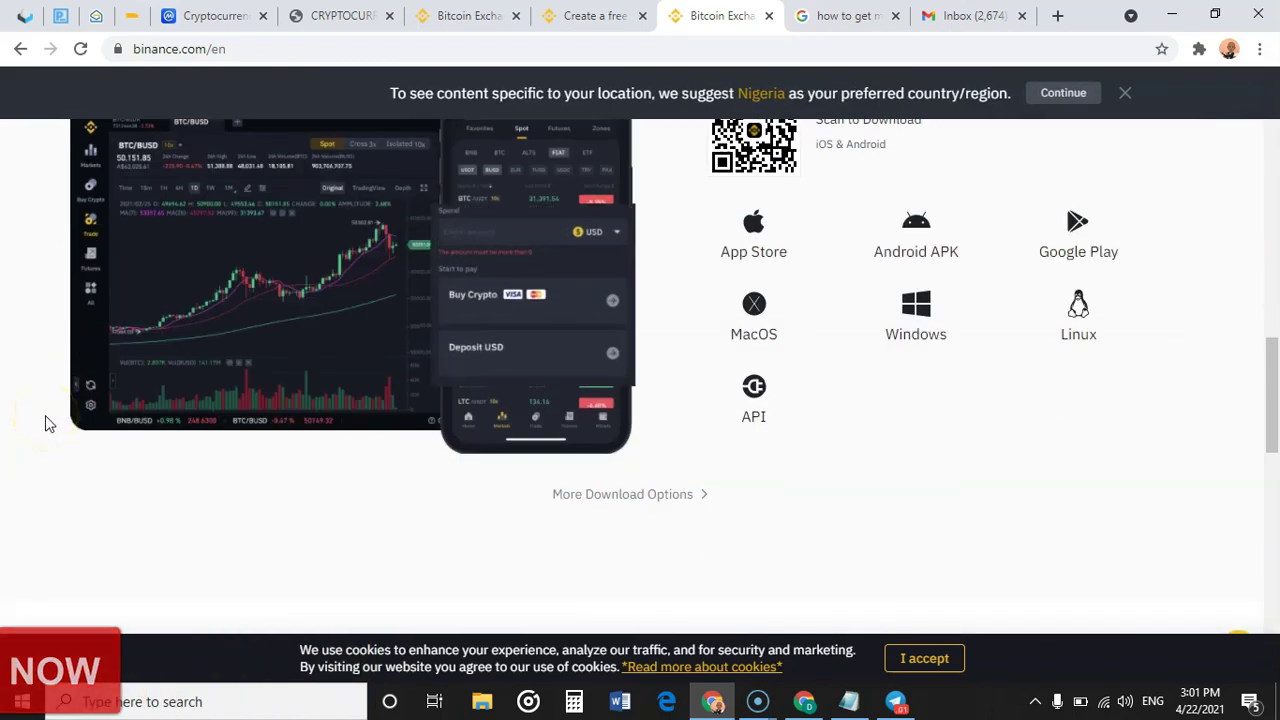
{"action": "scroll", "coordinate": [45, 415], "scroll_direction": "up", "scroll_amount": 5}
{"action": "scroll", "coordinate": [45, 418], "scroll_direction": "up", "scroll_amount": 10}
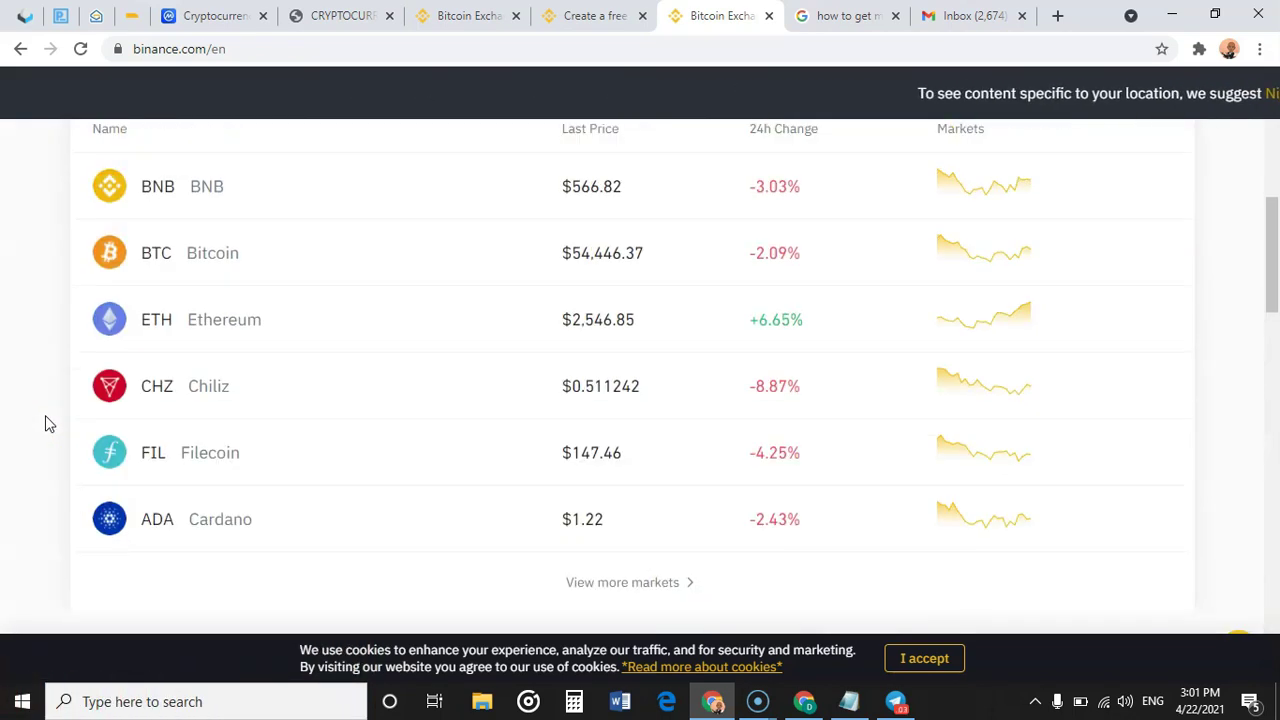
{"action": "scroll", "coordinate": [523, 220], "scroll_direction": "up", "scroll_amount": 3}
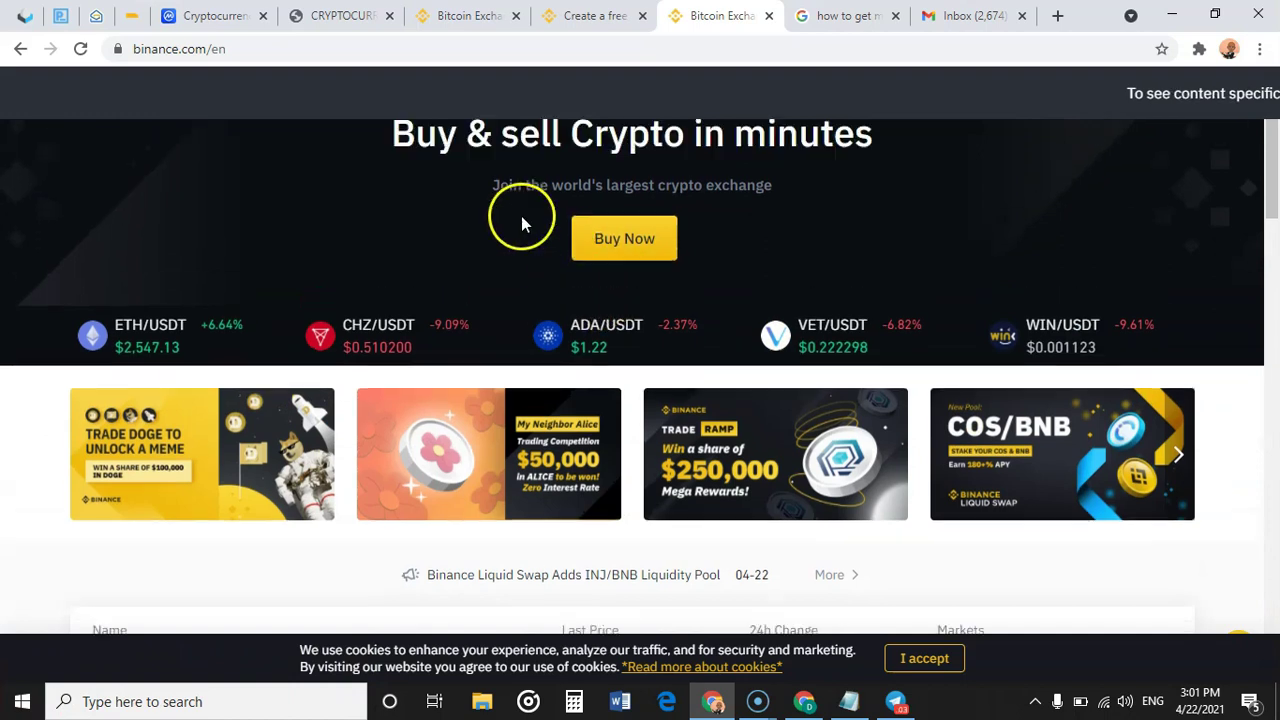
{"action": "left_click", "coordinate": [608, 362]}
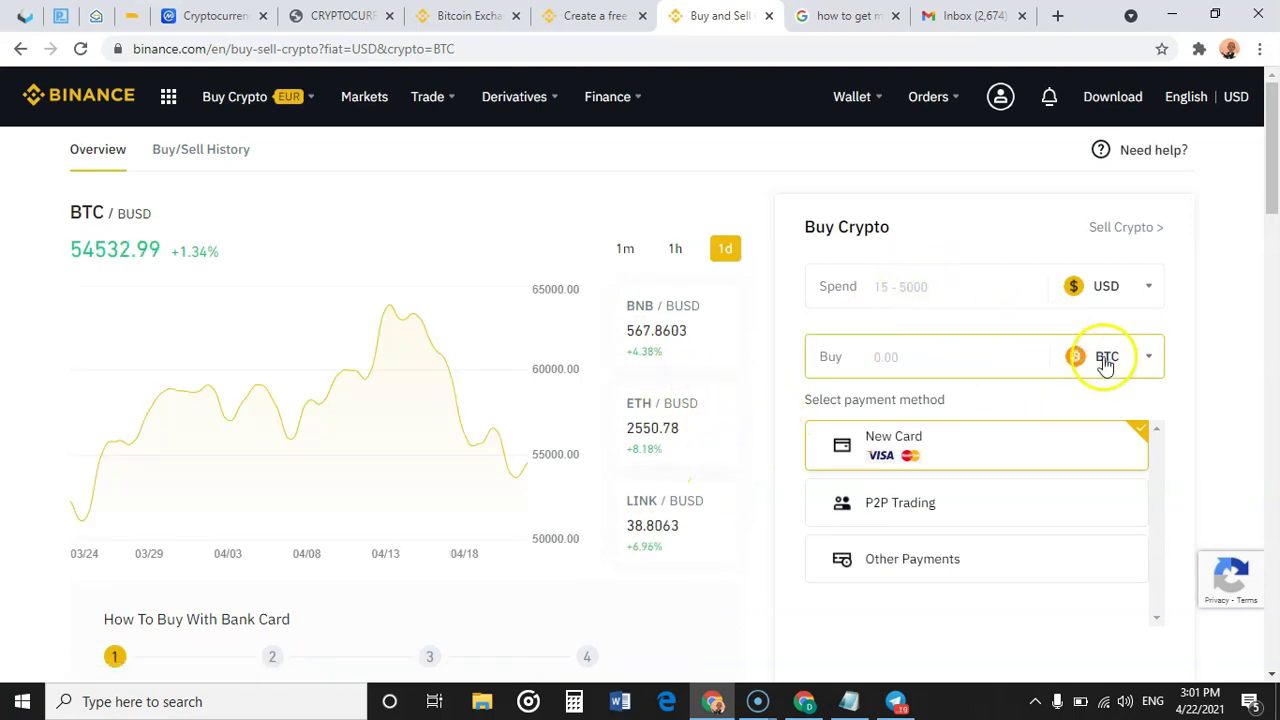
Enter 1000 USD as the amount to spend.
{"action": "left_click", "coordinate": [966, 291]}
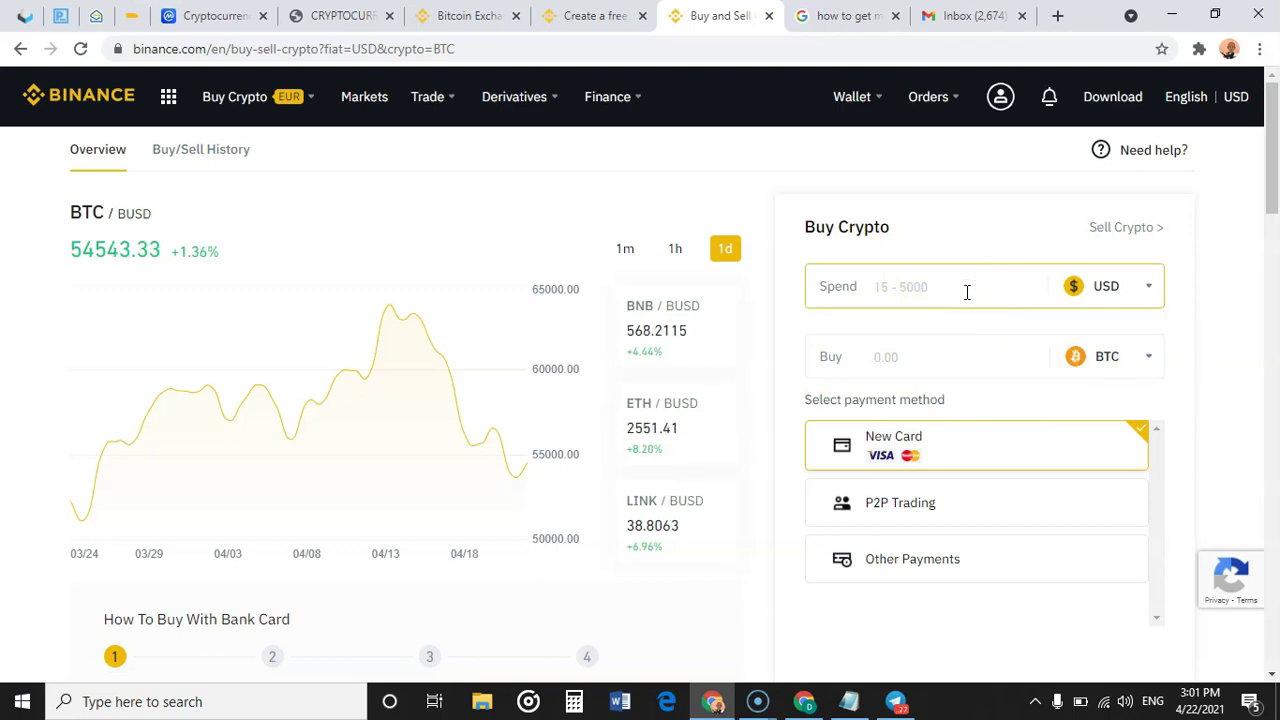
{"action": "left_click_drag", "start_coordinate": [940, 363], "coordinate": [890, 363]}
{"action": "left_click", "coordinate": [866, 366]}
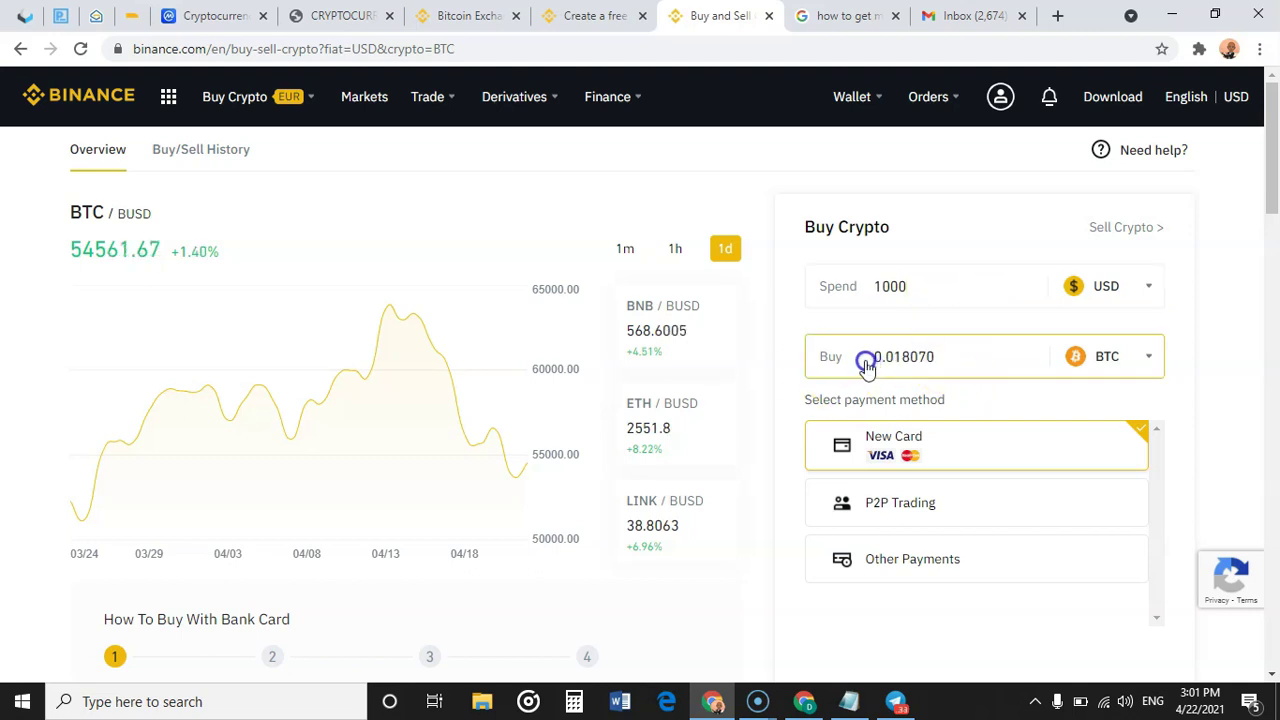
Switch the coin to buy from BTC to ETH Ethereum, giving about 0.386 ETH.
{"action": "left_click", "coordinate": [1110, 362]}
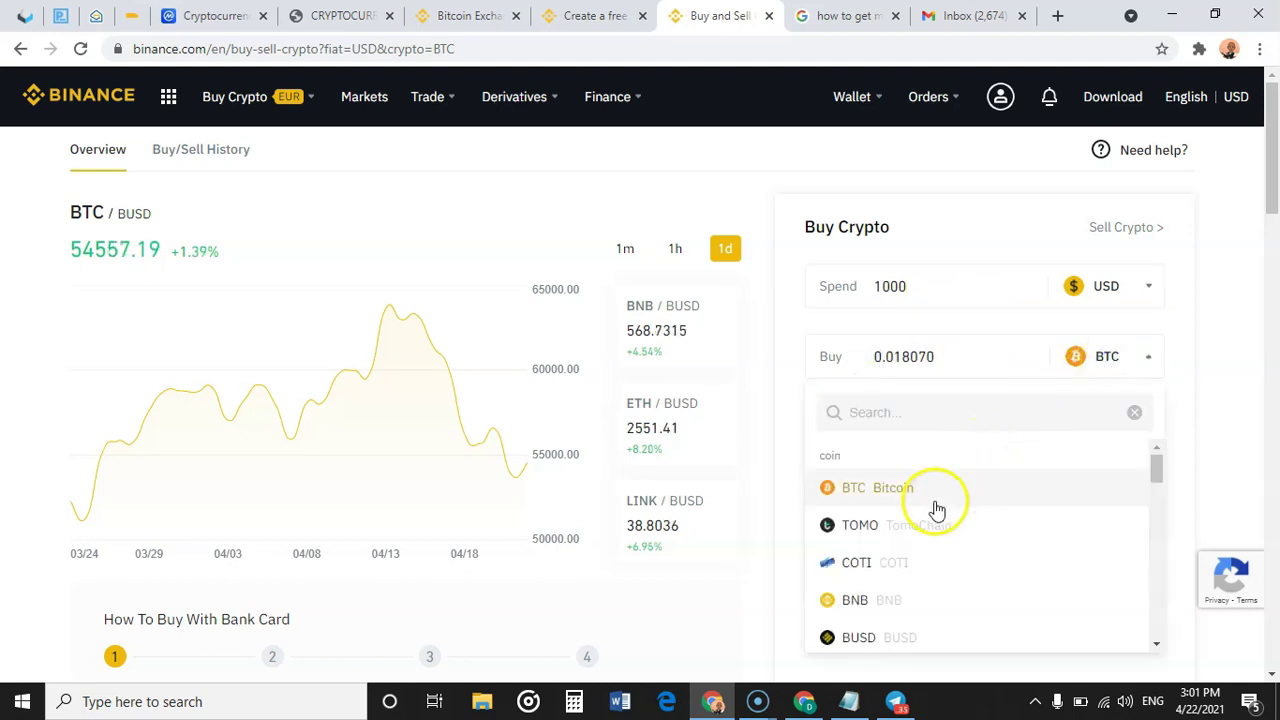
{"action": "scroll", "coordinate": [934, 510], "scroll_direction": "down", "scroll_amount": 3}
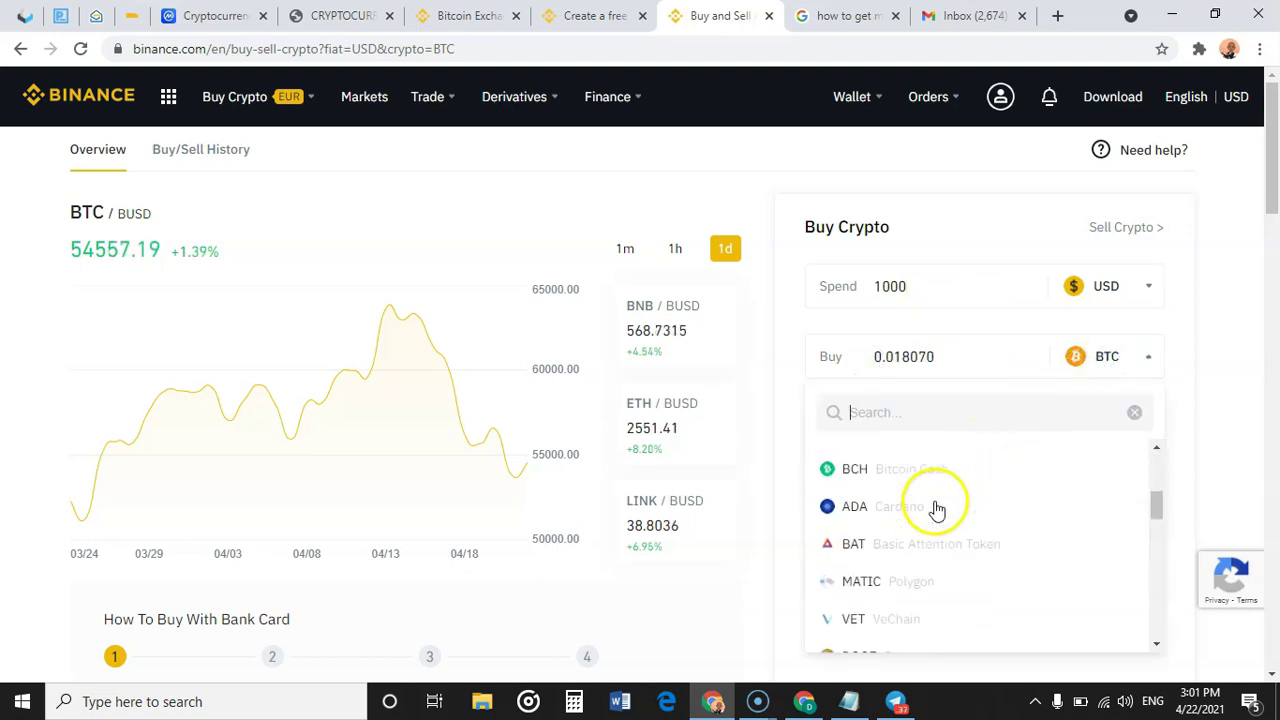
{"action": "left_click", "coordinate": [910, 411]}
{"action": "type", "text": "eh"}
{"action": "key", "text": "BackSpace"}
{"action": "type", "text": "th"}
{"action": "left_click", "coordinate": [894, 488]}
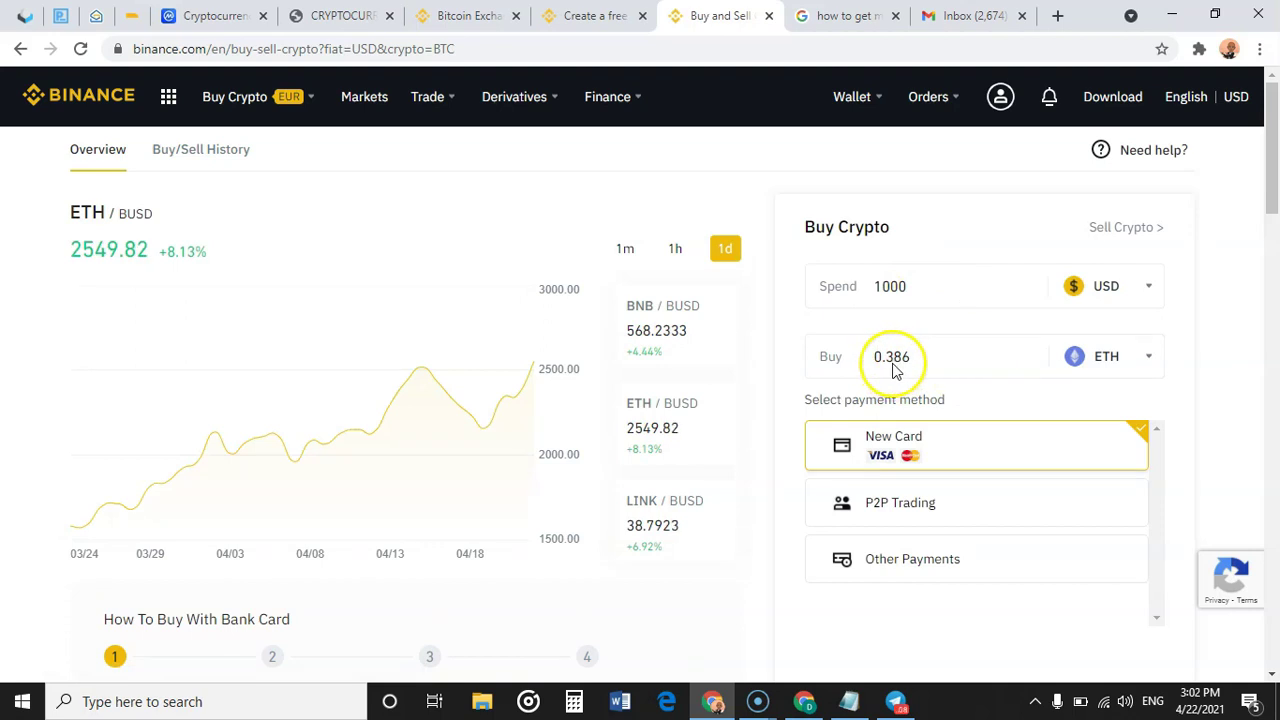
{"action": "scroll", "coordinate": [948, 370], "scroll_direction": "down", "scroll_amount": 1}
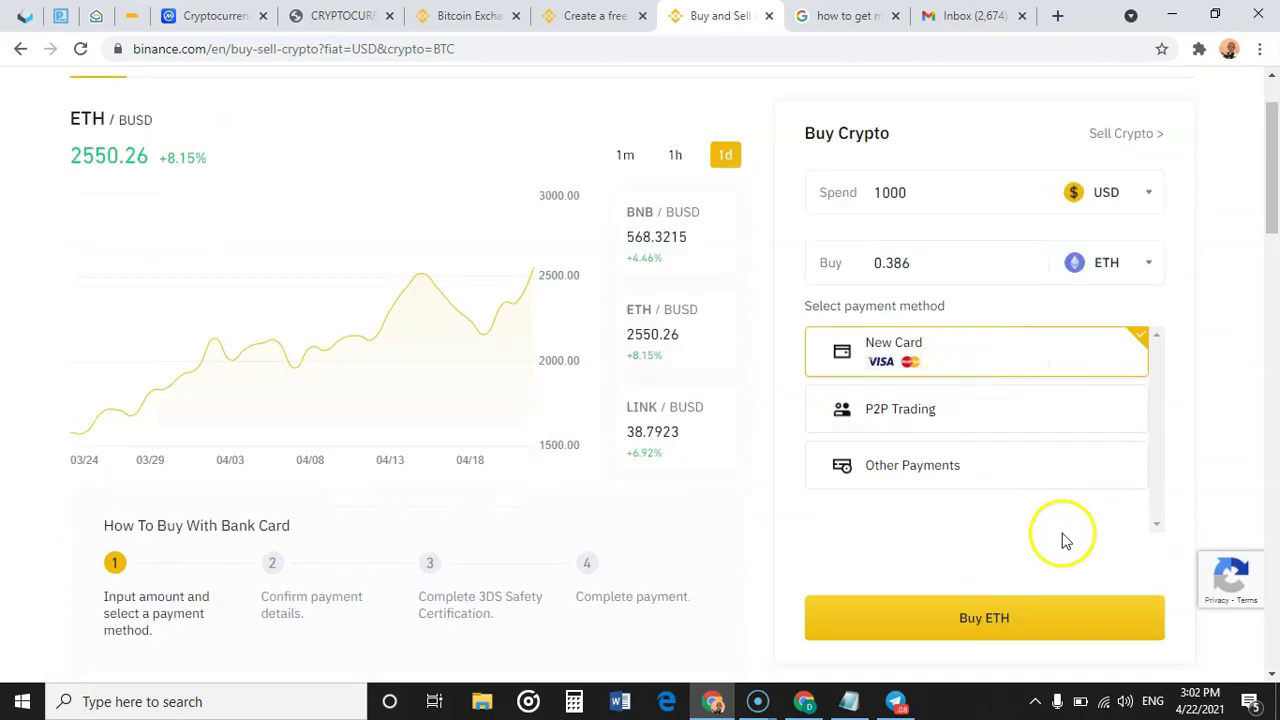